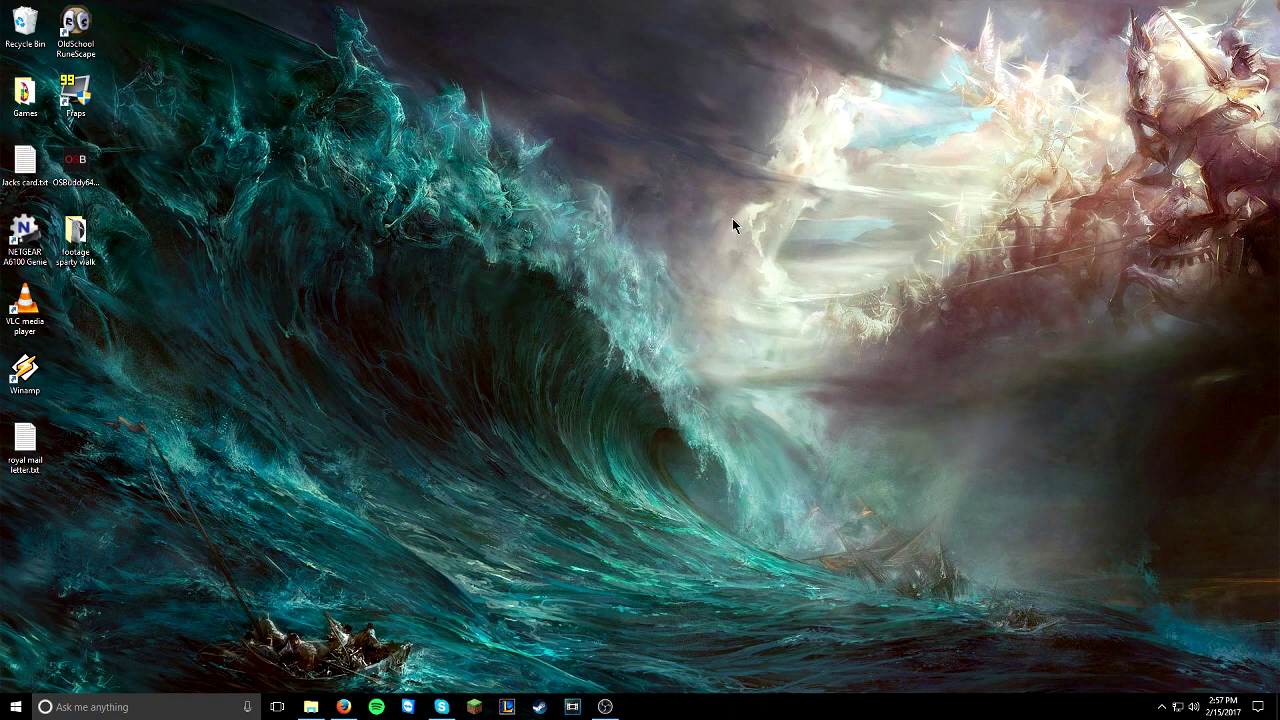
# Switch to Firefox and review the Information section of the Clay Soldiers Mod forum thread.
pyautogui.click(343, 706)
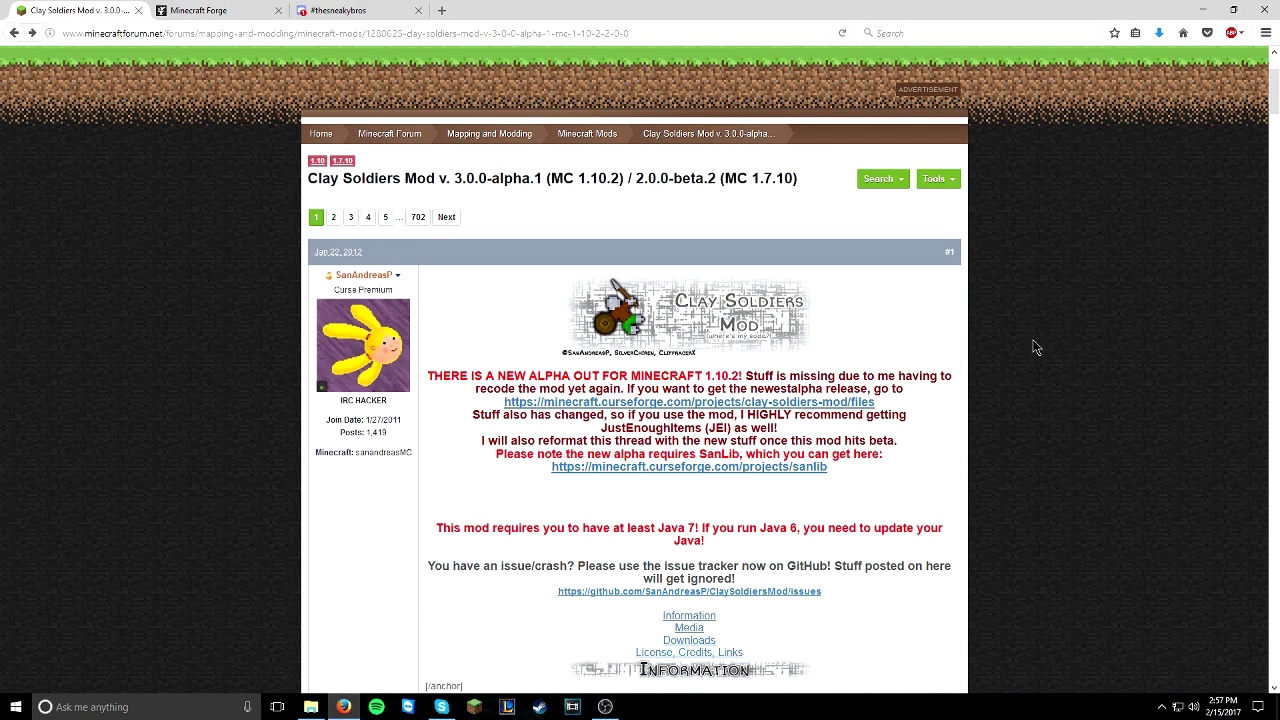
pyautogui.click(1225, 706)
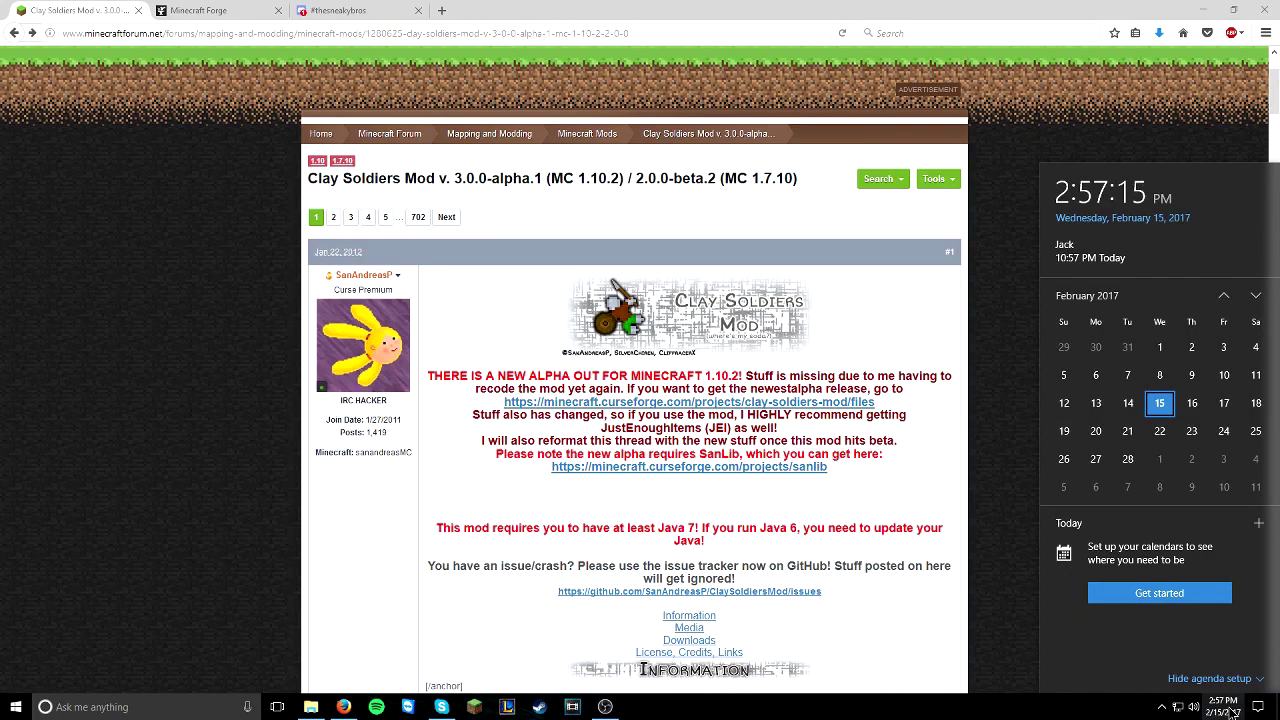
pyautogui.click(1233, 710)
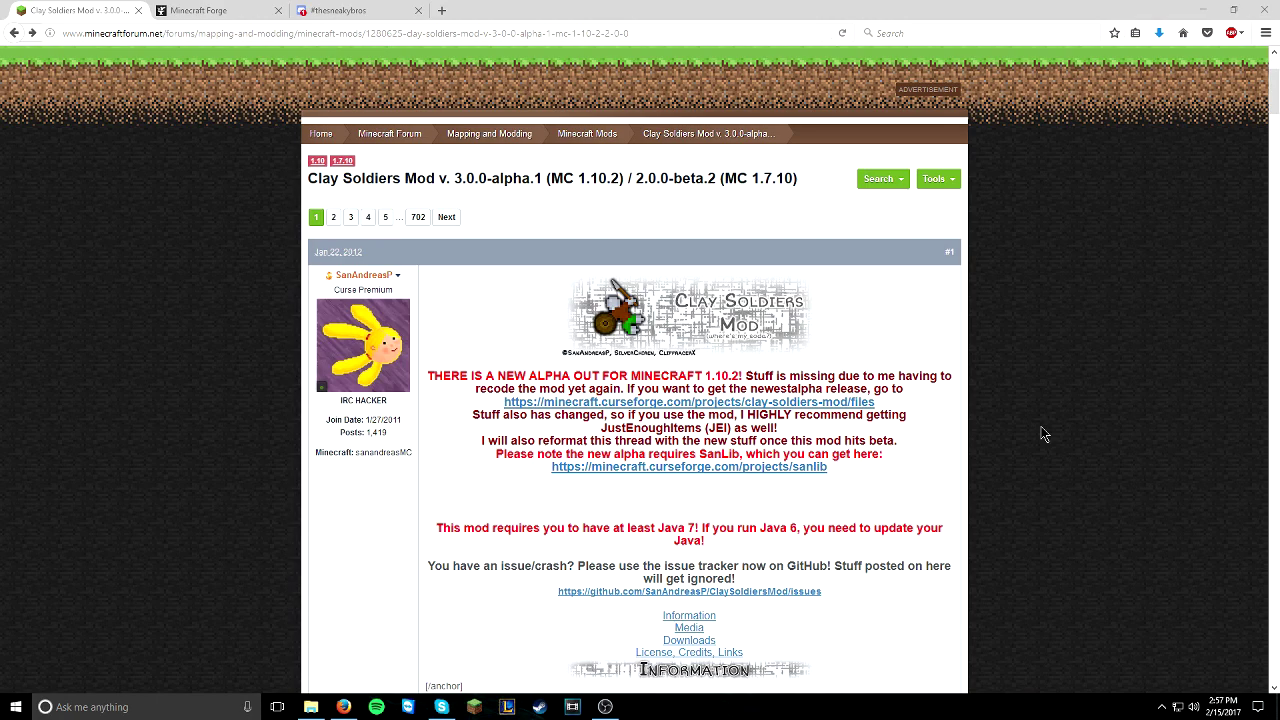
pyautogui.scroll(-15, 1043, 433)
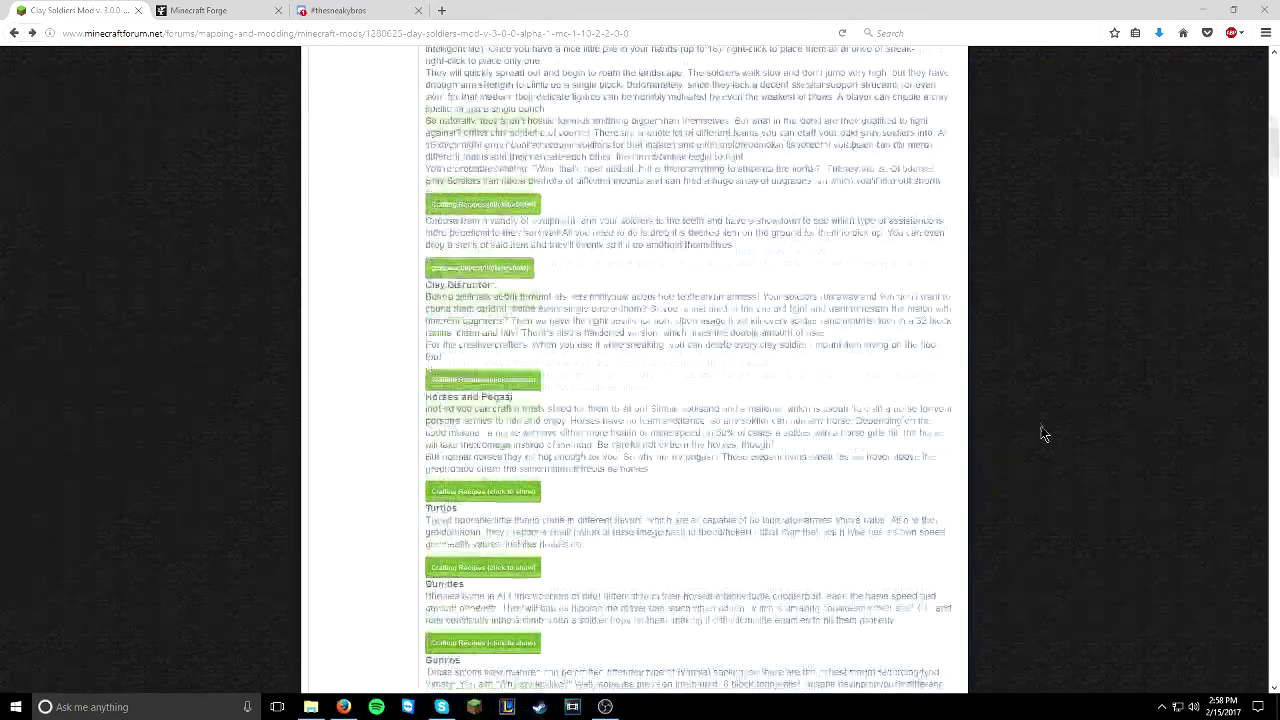
pyautogui.scroll(4, 594, 409)
pyautogui.scroll(6, 594, 409)
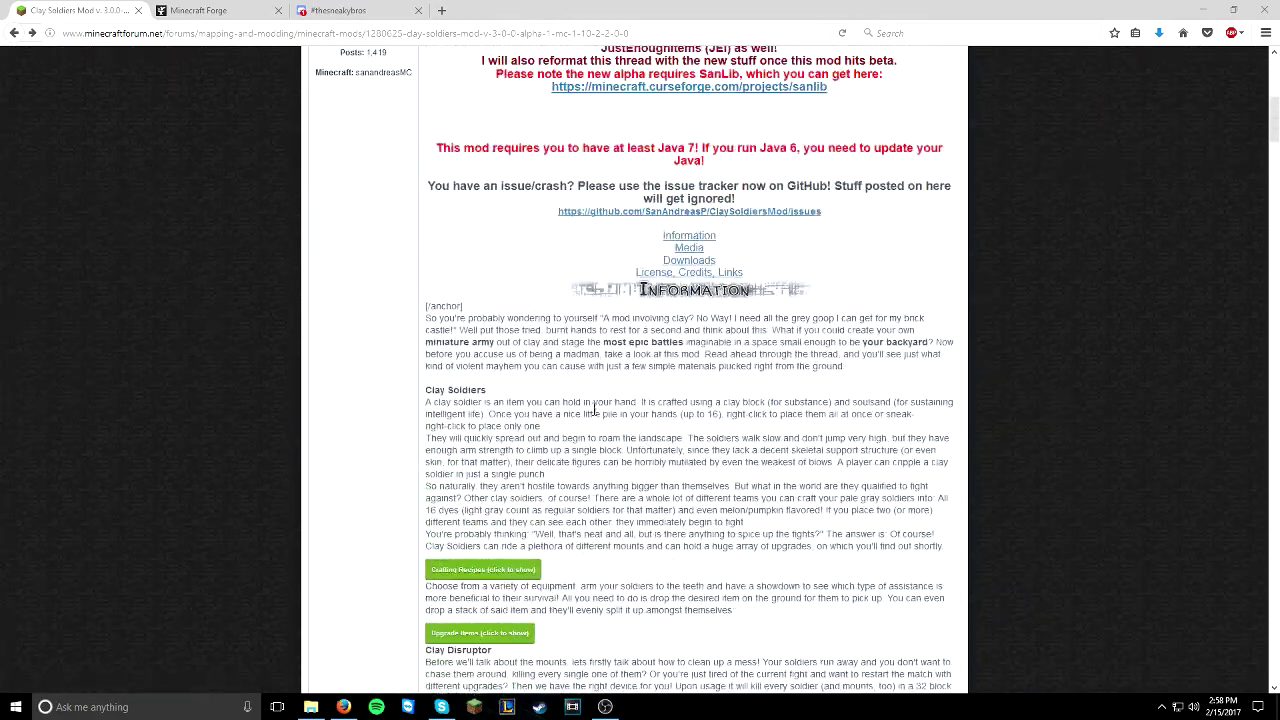
pyautogui.moveTo(432, 224); pyautogui.dragTo(904, 330)
pyautogui.click(904, 331)
# Read the installation instructions in the thread's Downloads section, including the Manager Pack requirement.
pyautogui.scroll(-20, 905, 338)
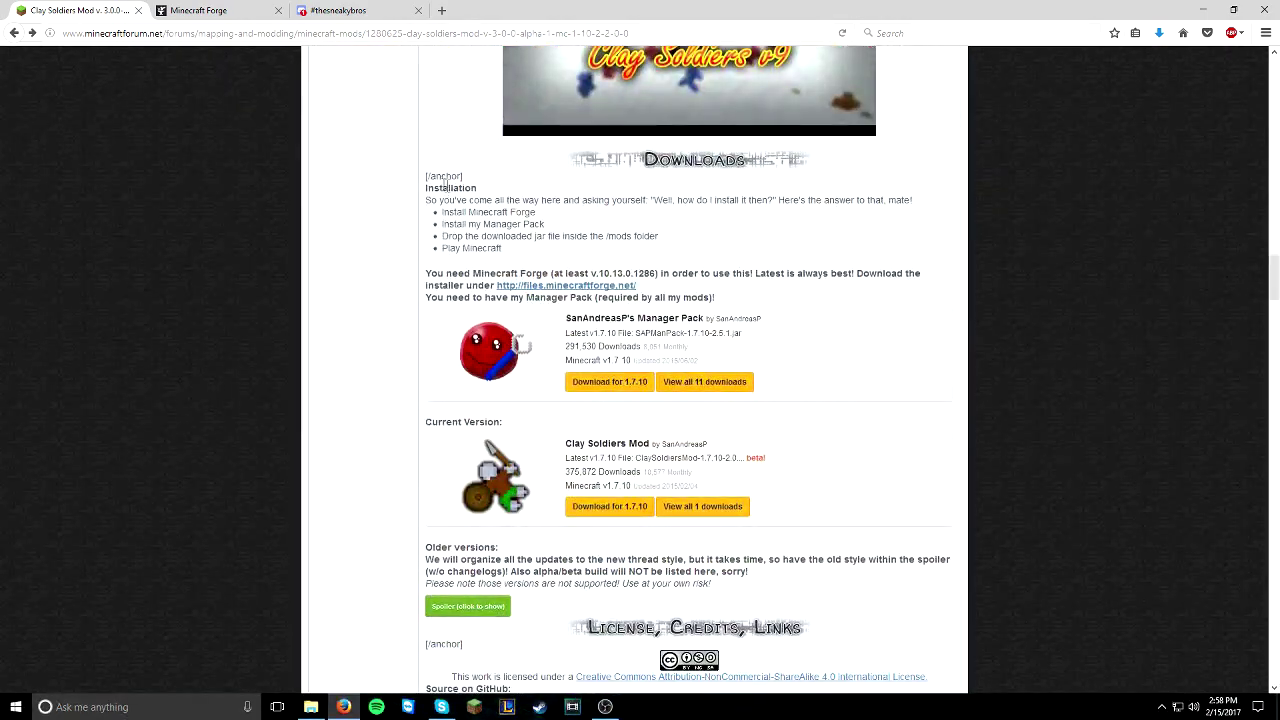
pyautogui.moveTo(425, 186); pyautogui.dragTo(710, 263)
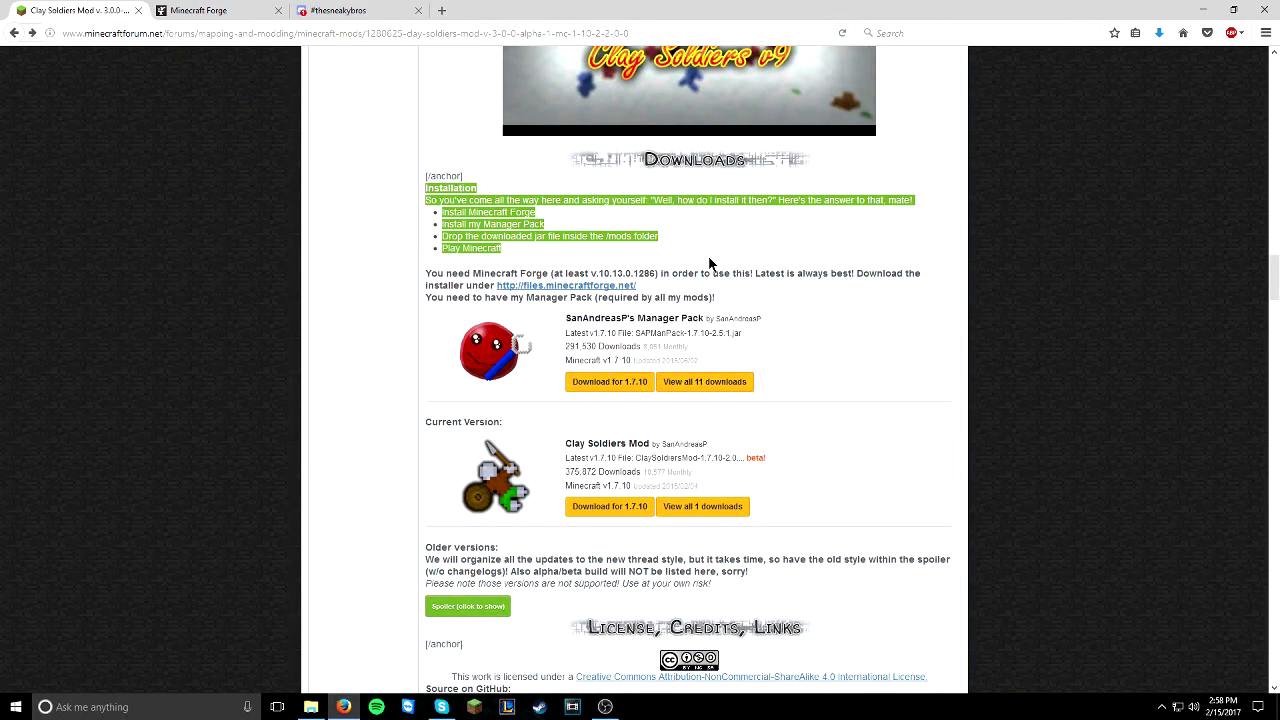
pyautogui.click(526, 236)
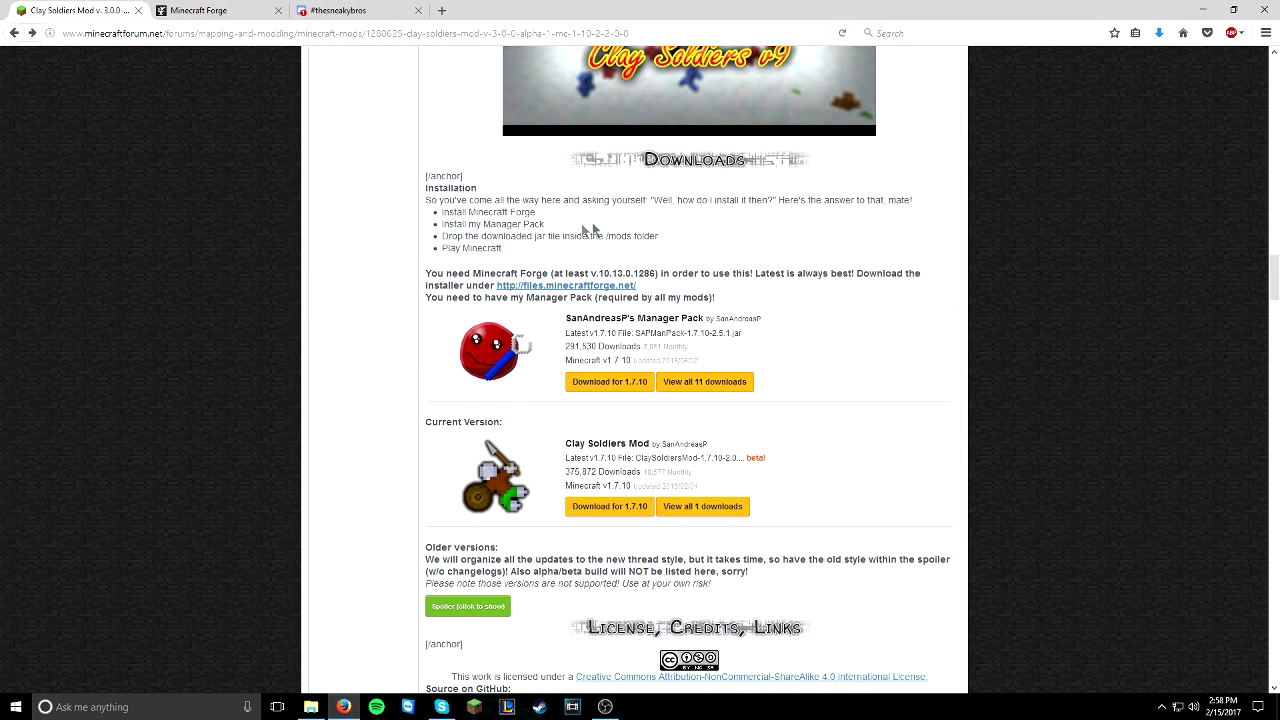
pyautogui.moveTo(482, 224); pyautogui.dragTo(548, 226)
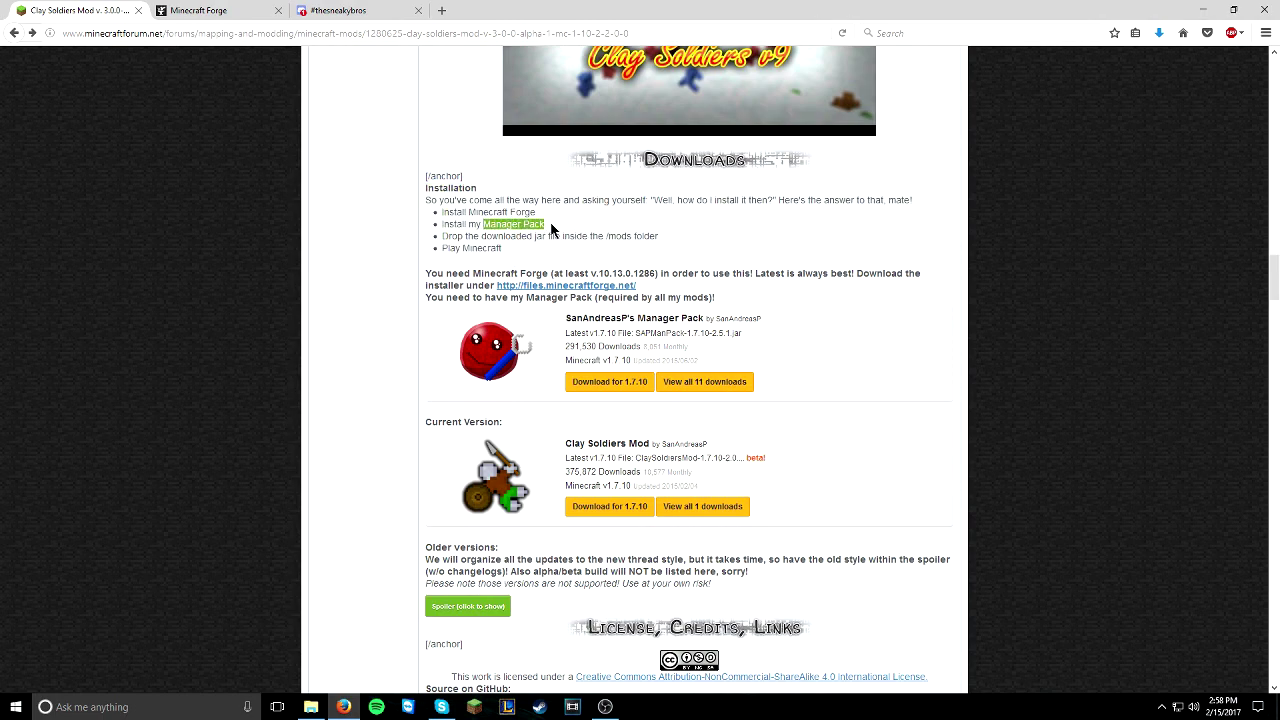
pyautogui.click(543, 224)
pyautogui.scroll(20, 560, 235)
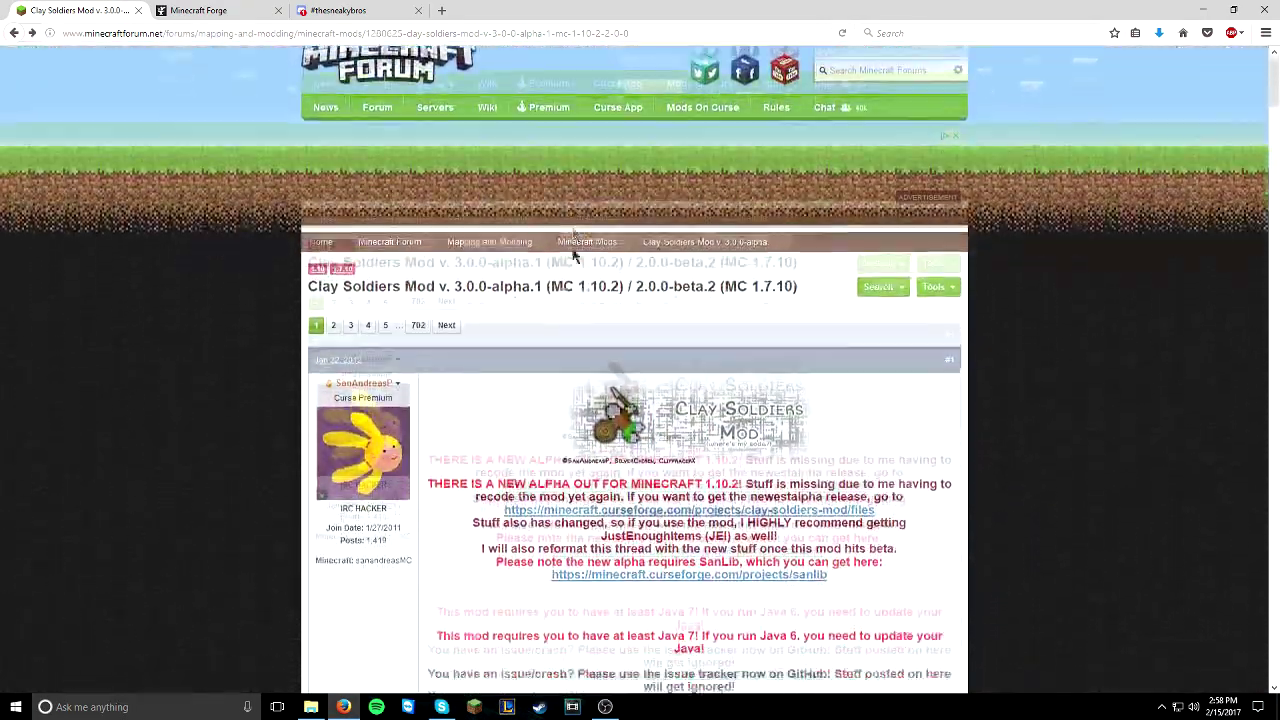
pyautogui.scroll(-2, 571, 246)
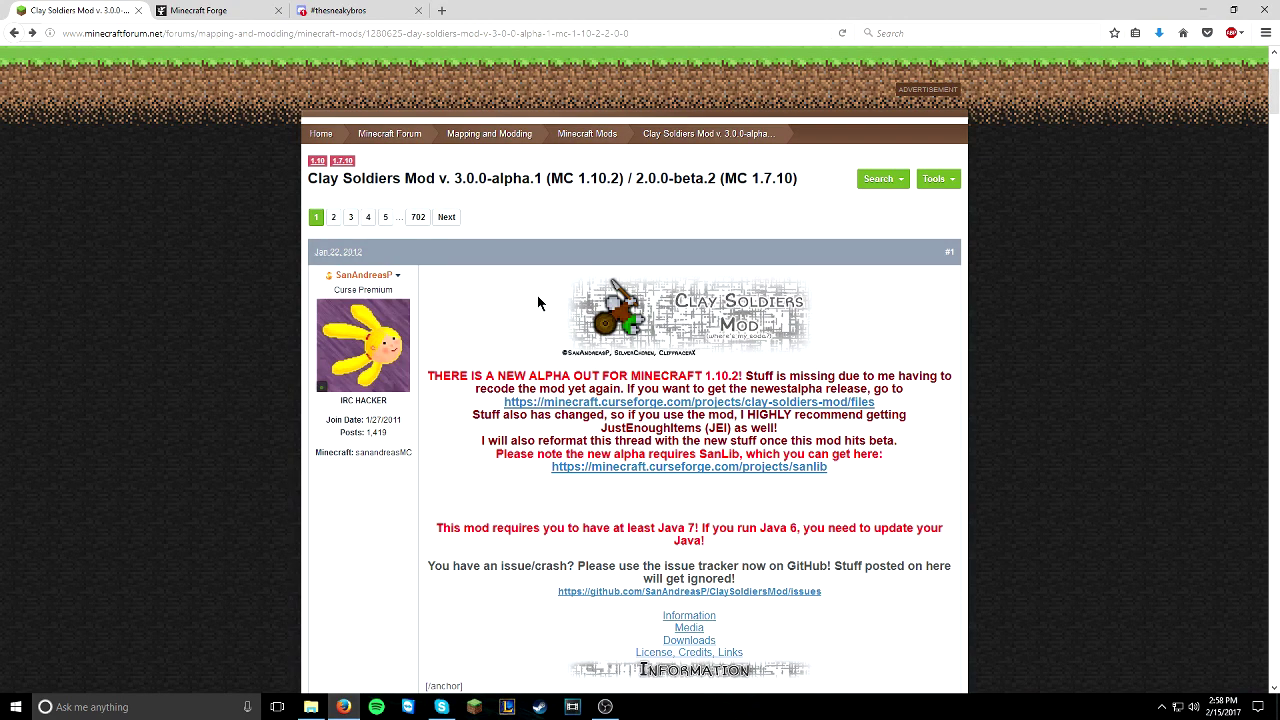
# Download the latest Minecraft Forge 1.10.2 Windows installer from the Forge site, skipping the ad page and saving the file.
pyautogui.click(205, 11)
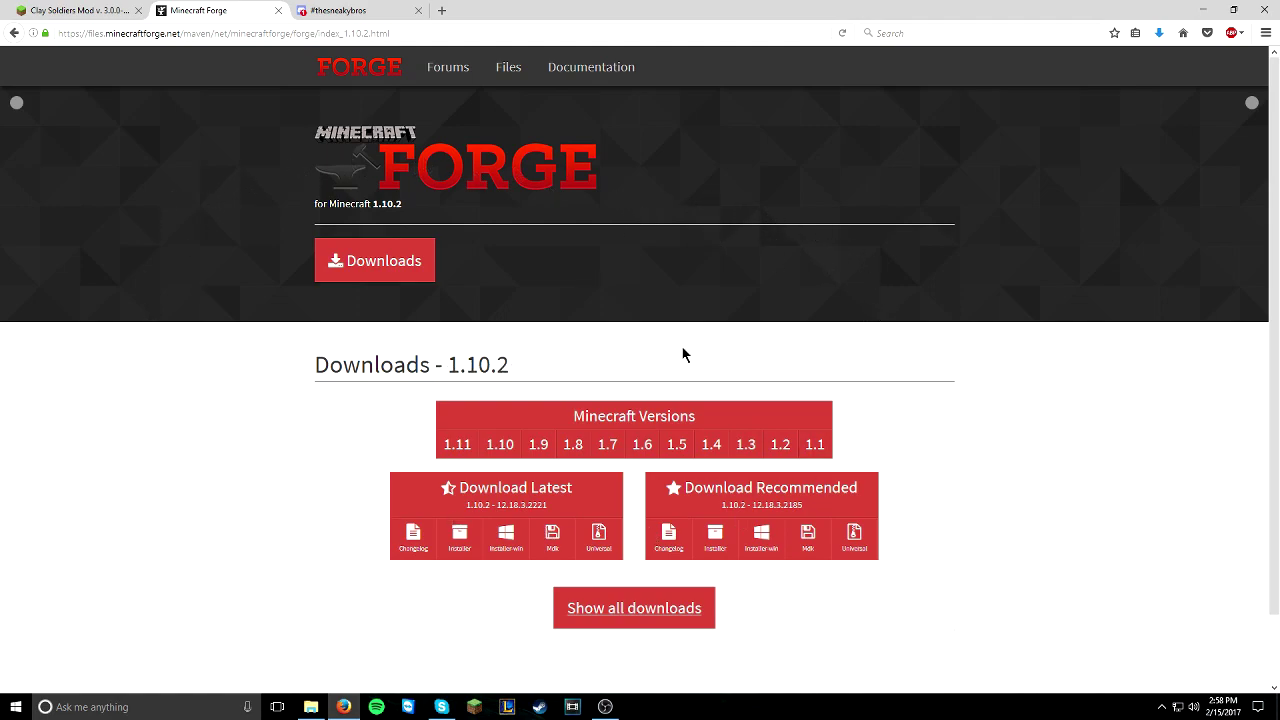
pyautogui.click(506, 549)
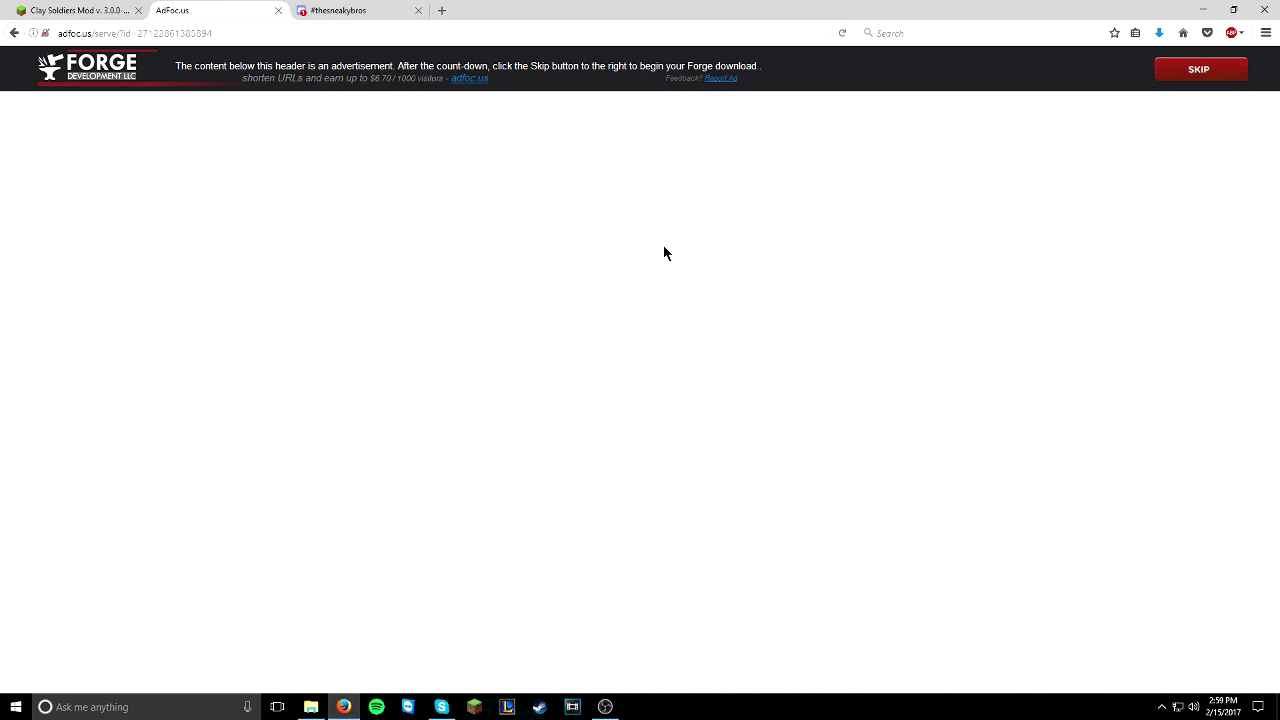
pyautogui.click(1186, 78)
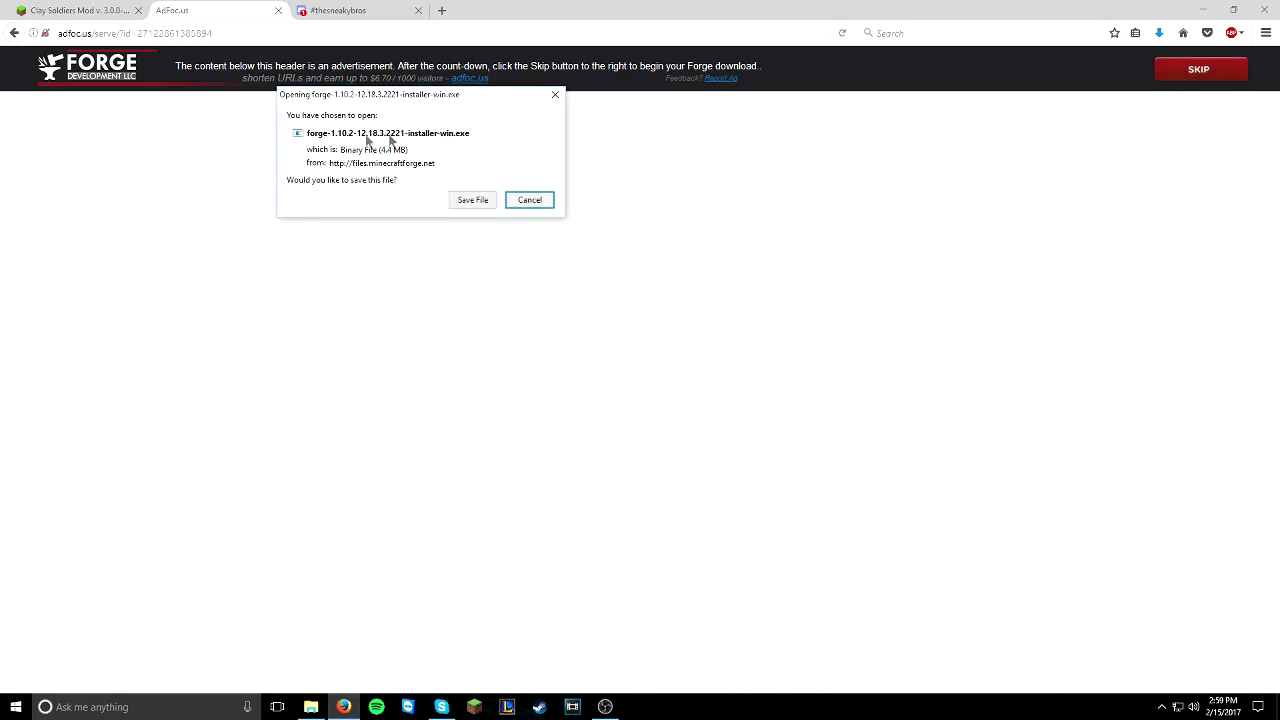
pyautogui.click(474, 200)
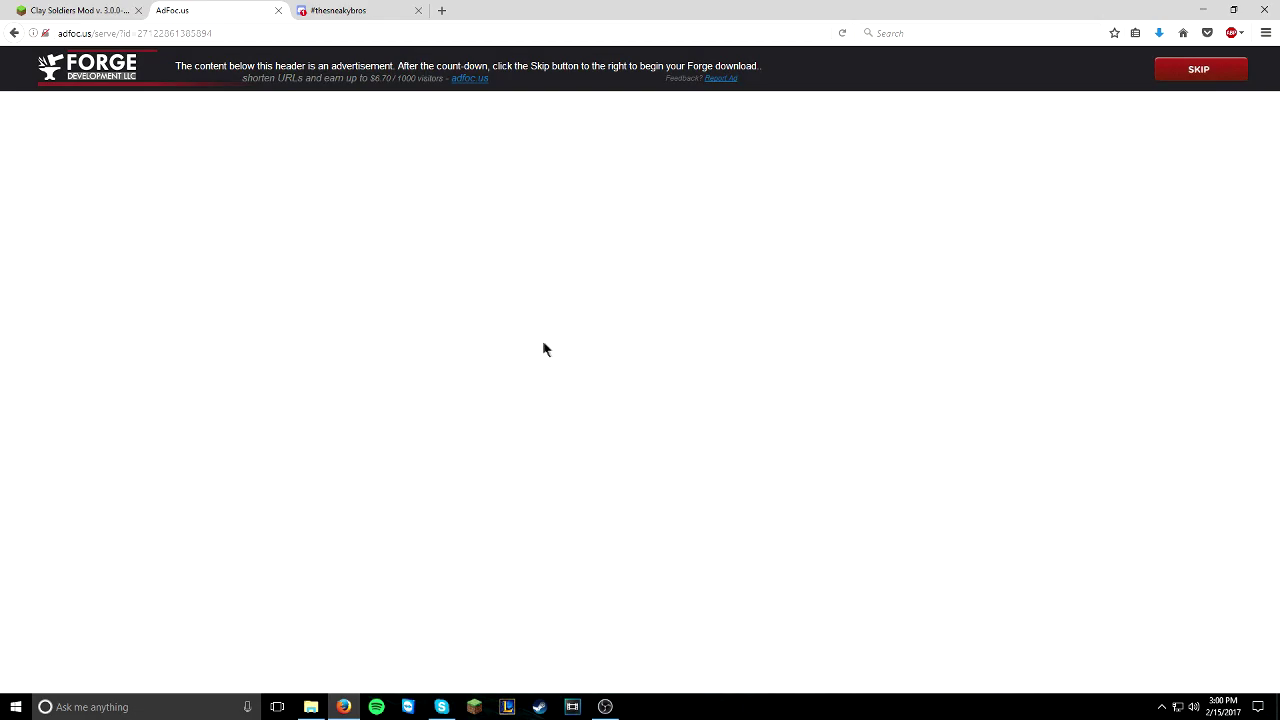
# Open the Downloads folder in File Explorer and run forge-1.10.2-12.18.3.2221-installer-win.exe, allowing the unverified publisher.
pyautogui.click(311, 707)
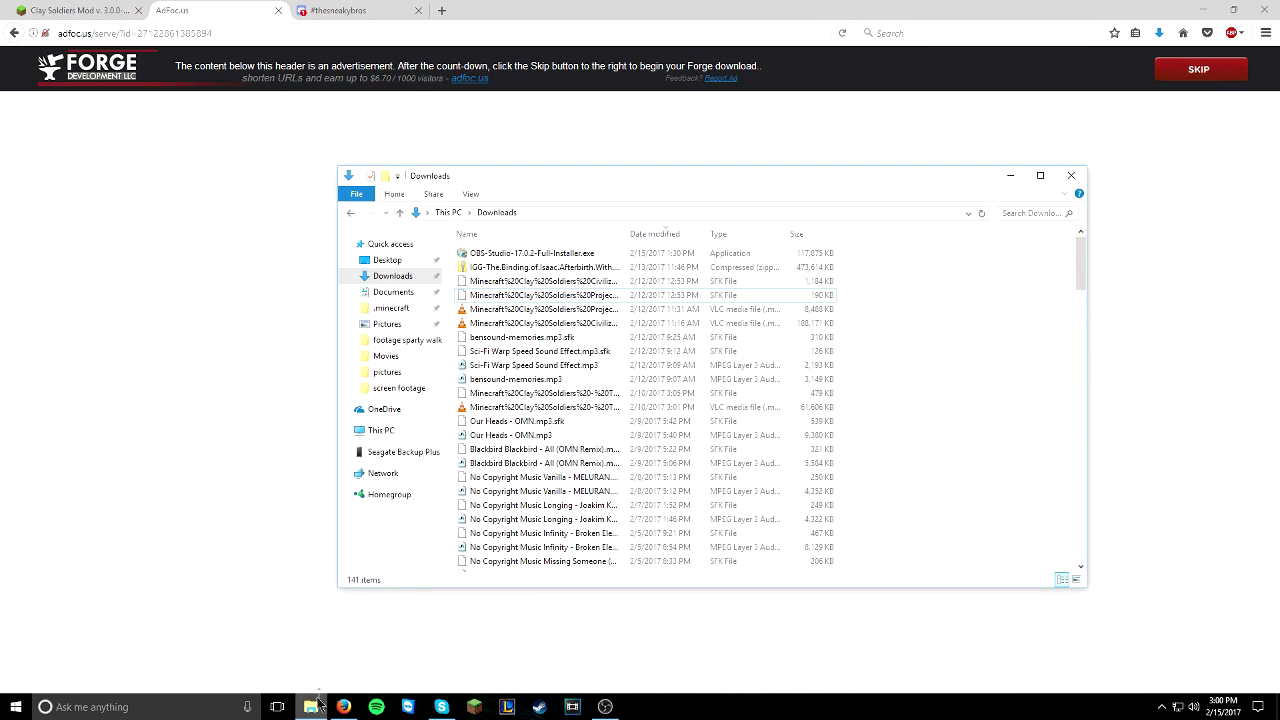
pyautogui.click(350, 213)
pyautogui.click(367, 212)
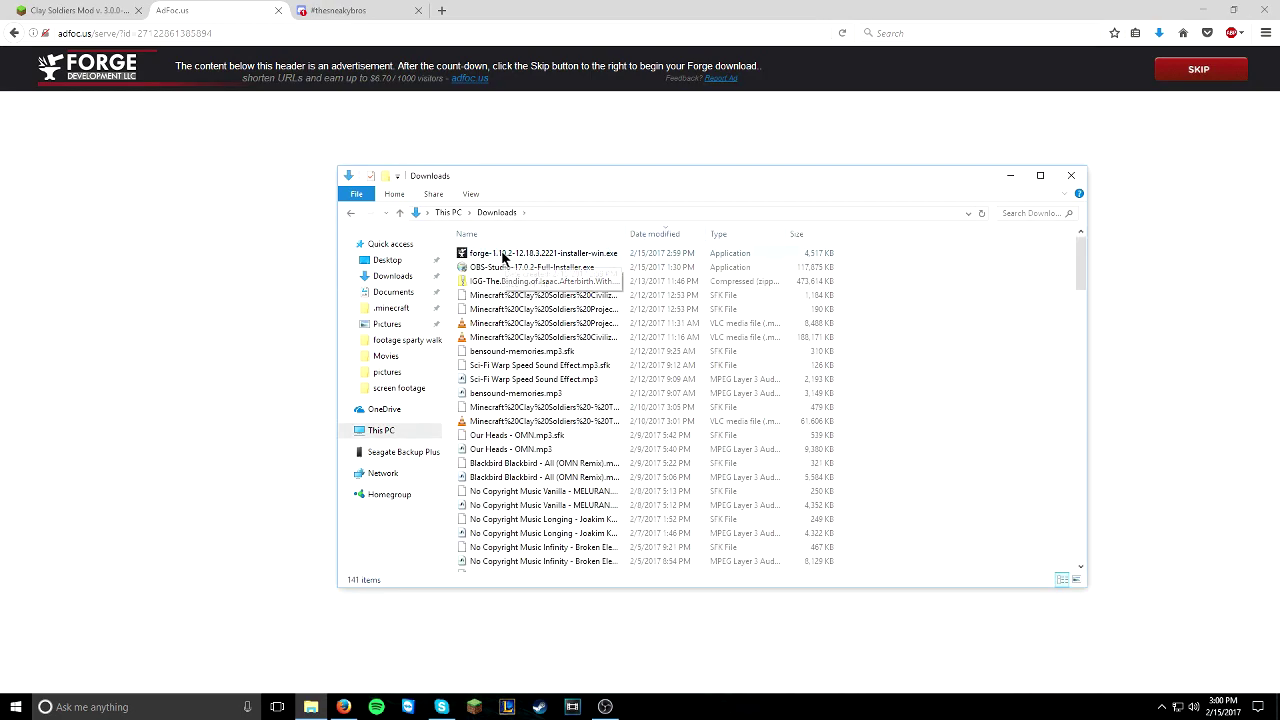
pyautogui.doubleClick(514, 256)
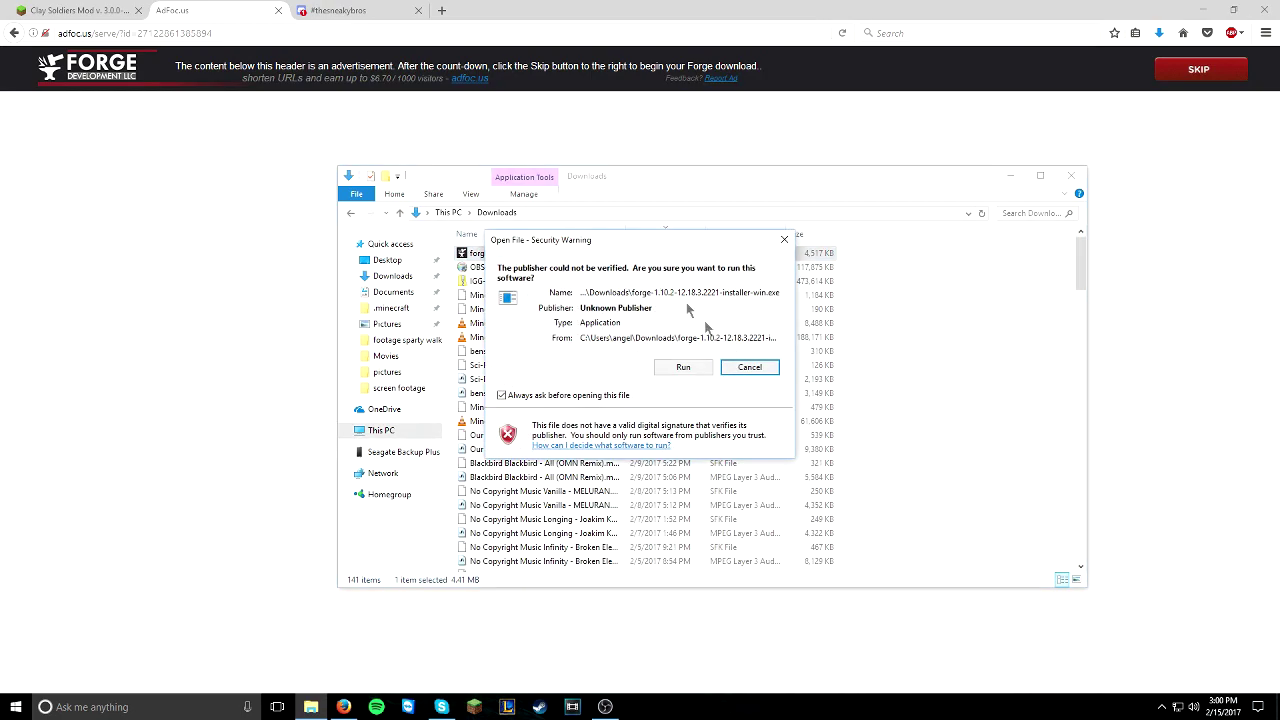
pyautogui.click(683, 368)
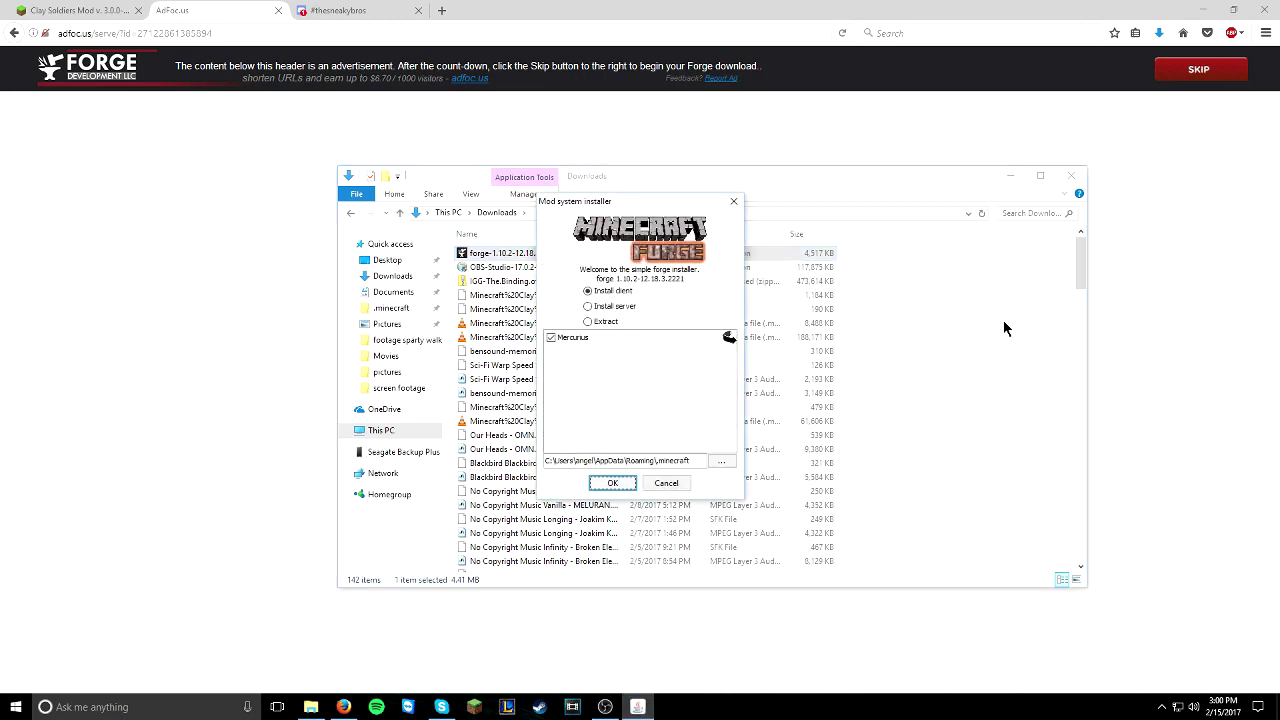
# Install the Forge client into the default .minecraft folder with Mercurius included, and close the completion message.
pyautogui.moveTo(610, 208)
pyautogui.mouseDown()
pyautogui.moveTo(632, 212)
pyautogui.moveTo(611, 250)
pyautogui.moveTo(650, 214)
pyautogui.moveTo(635, 206)
pyautogui.mouseUp()
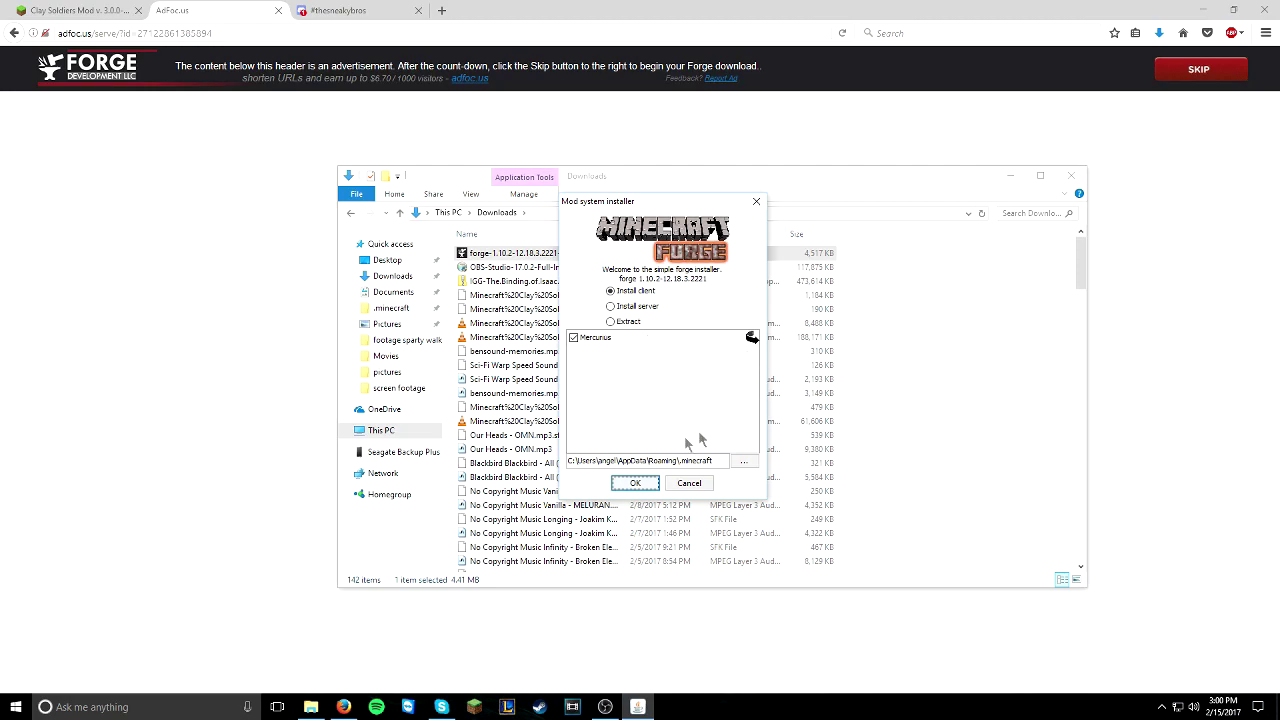
pyautogui.click(632, 484)
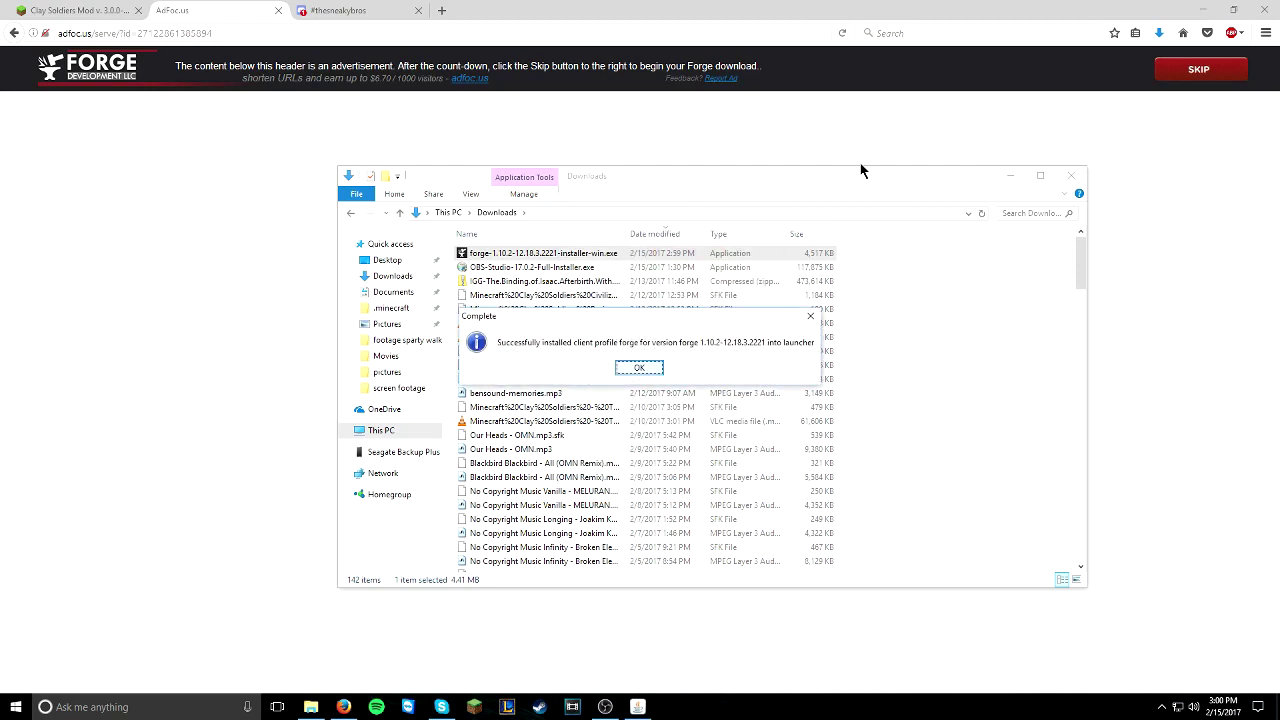
pyautogui.click(650, 366)
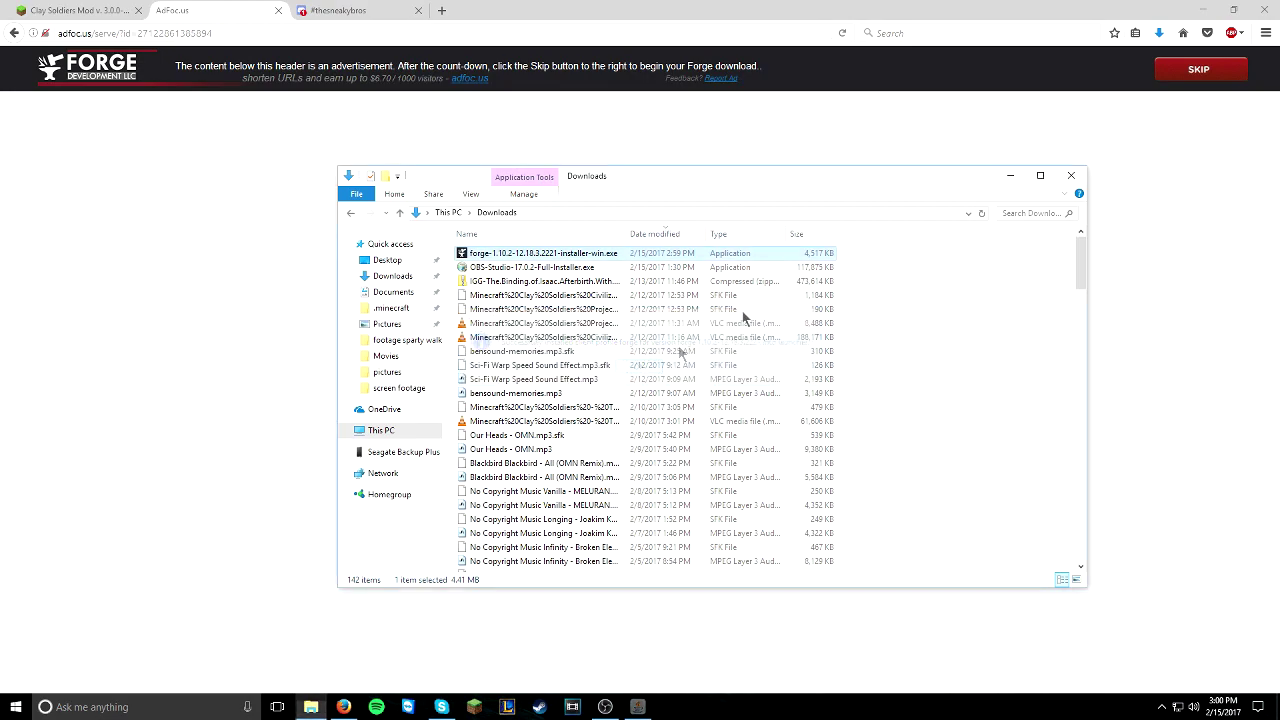
# Minimize the File Explorer and Firefox windows and switch to a maximized Minecraft Launcher.
pyautogui.click(1010, 175)
pyautogui.click(1203, 9)
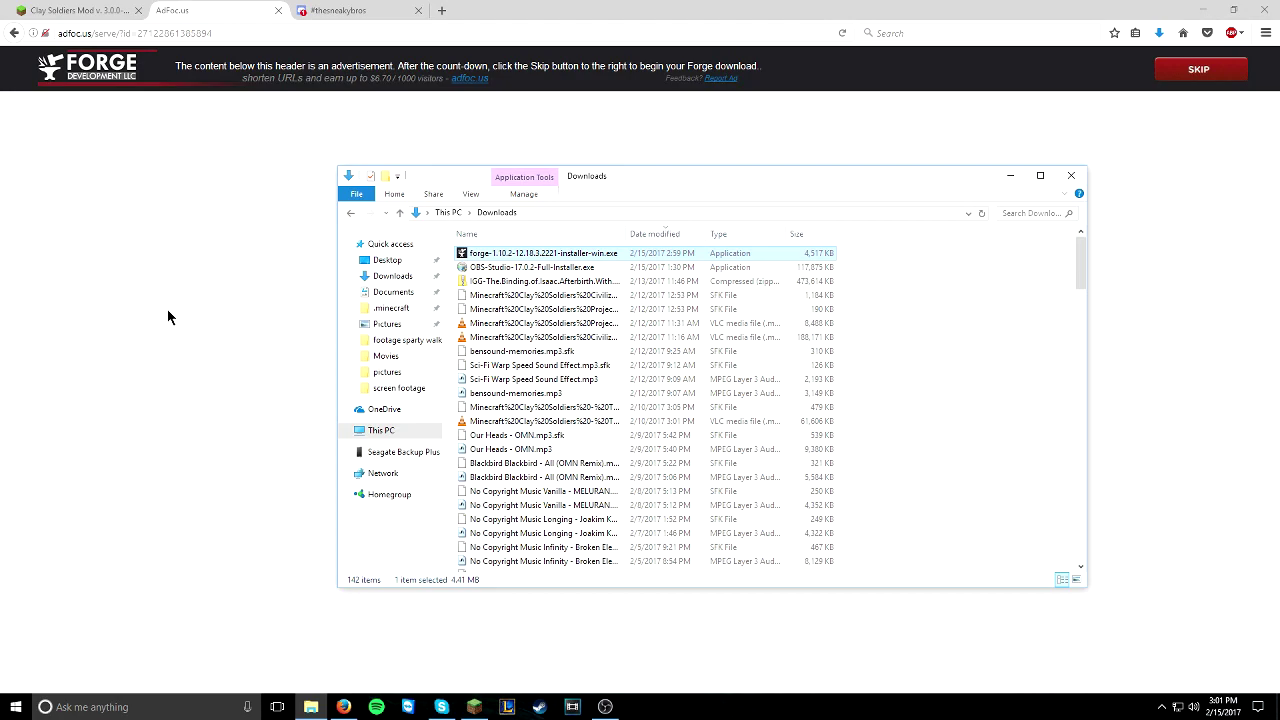
pyautogui.click(1009, 177)
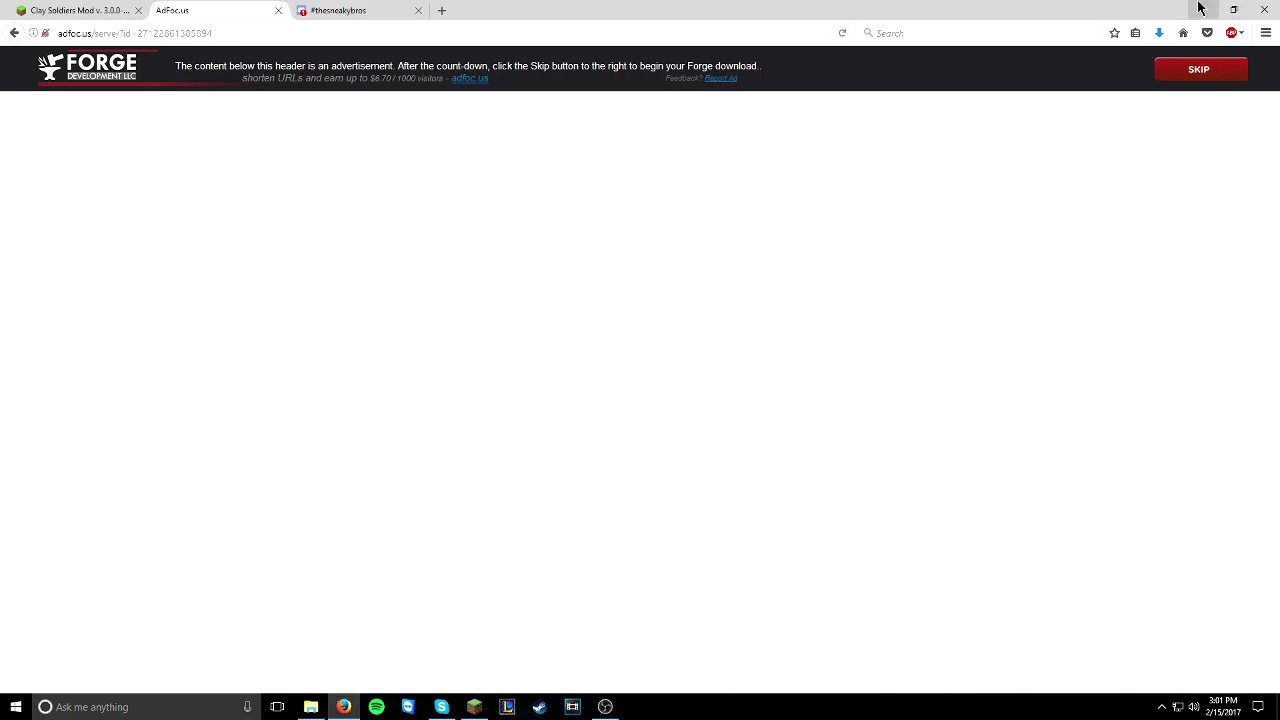
pyautogui.click(1203, 9)
pyautogui.moveTo(474, 715)
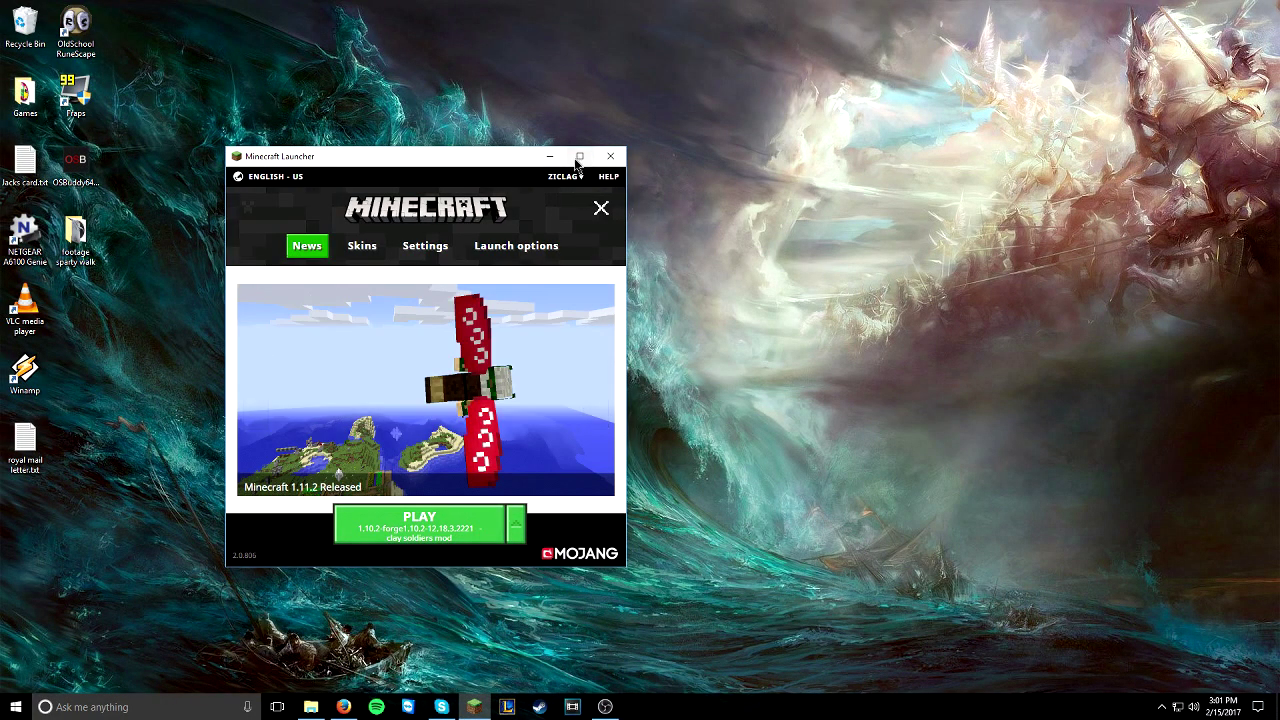
pyautogui.click(579, 157)
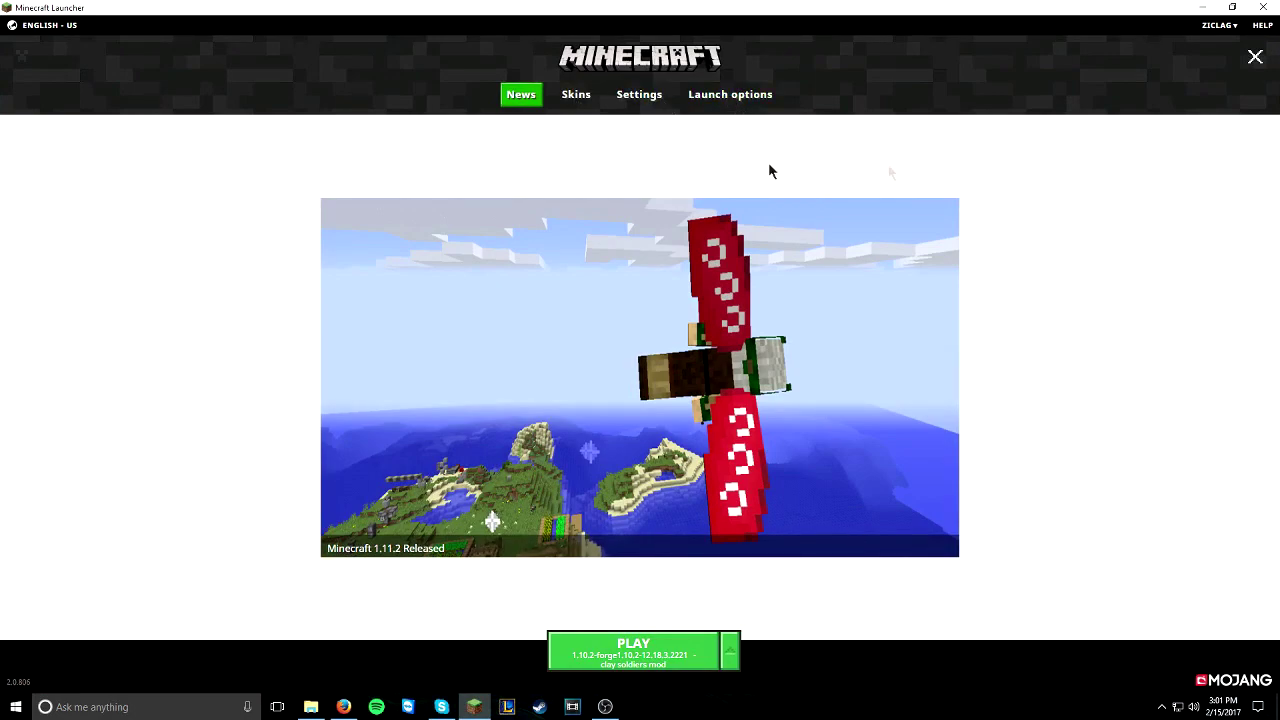
# Add a new configuration in the launch options and name it "Clay soldiers mod test".
pyautogui.moveTo(764, 530)
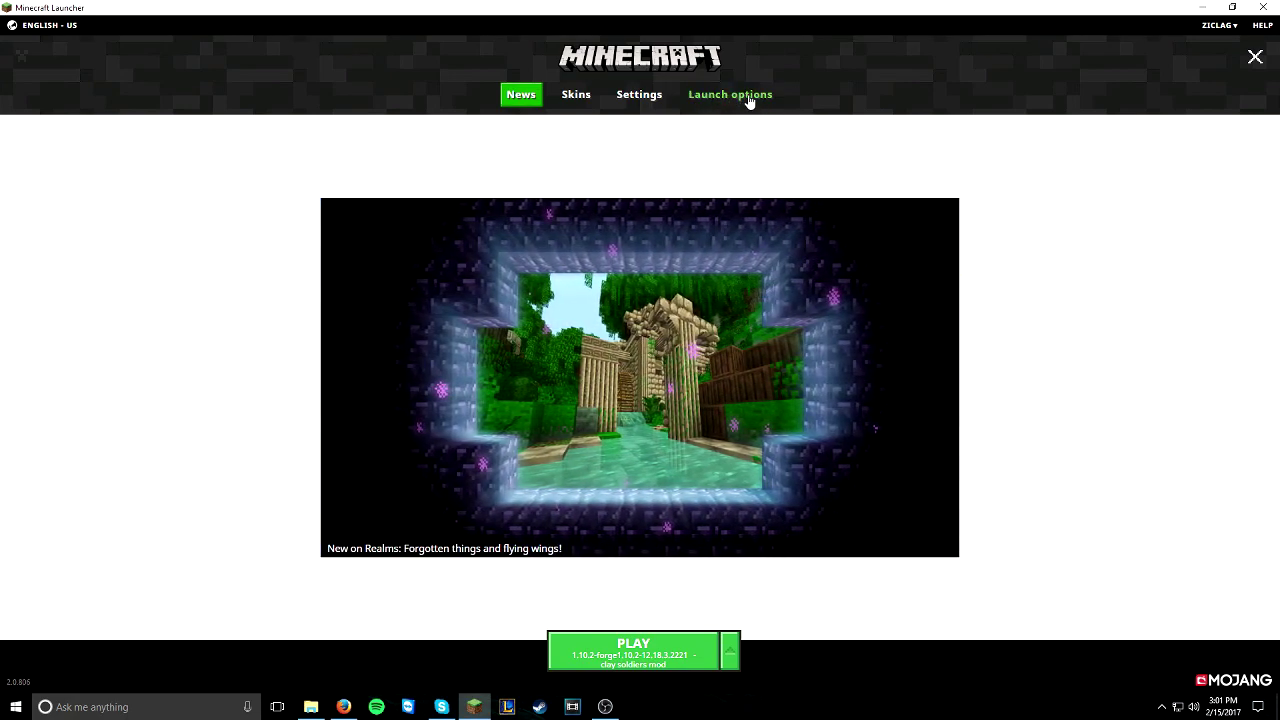
pyautogui.click(1255, 57)
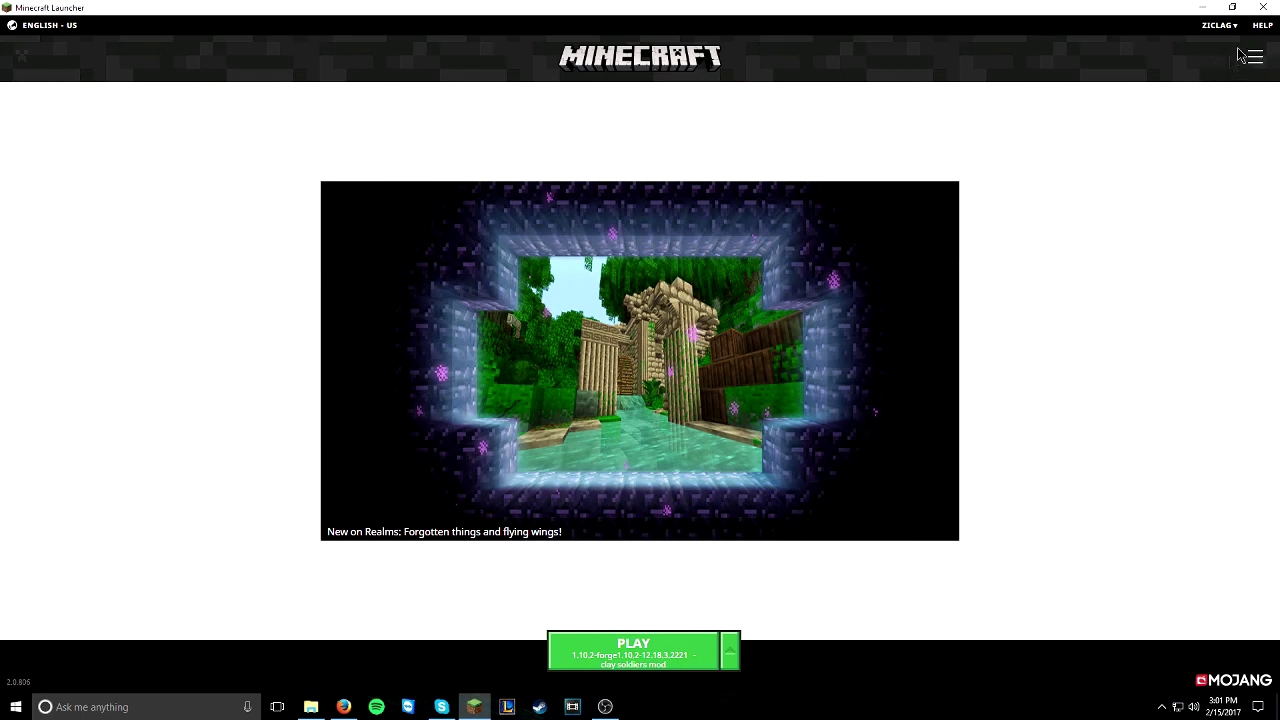
pyautogui.click(1258, 59)
pyautogui.click(757, 94)
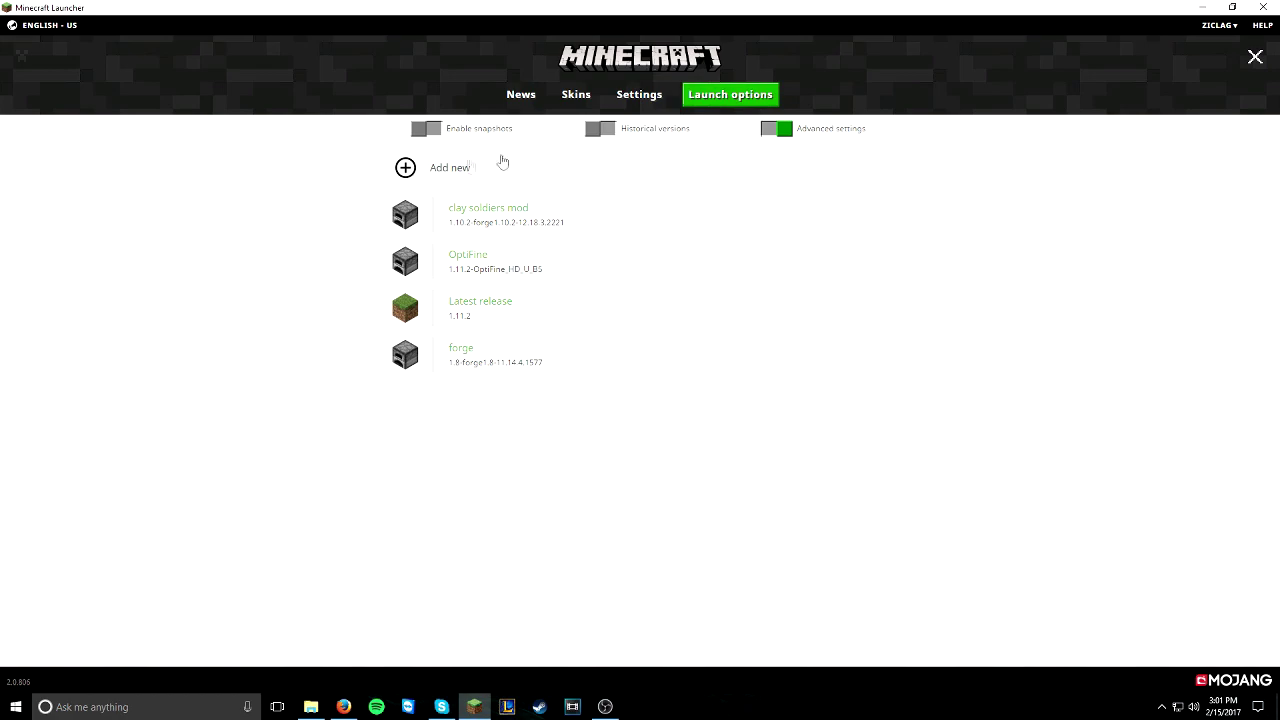
pyautogui.click(437, 170)
pyautogui.click(533, 183)
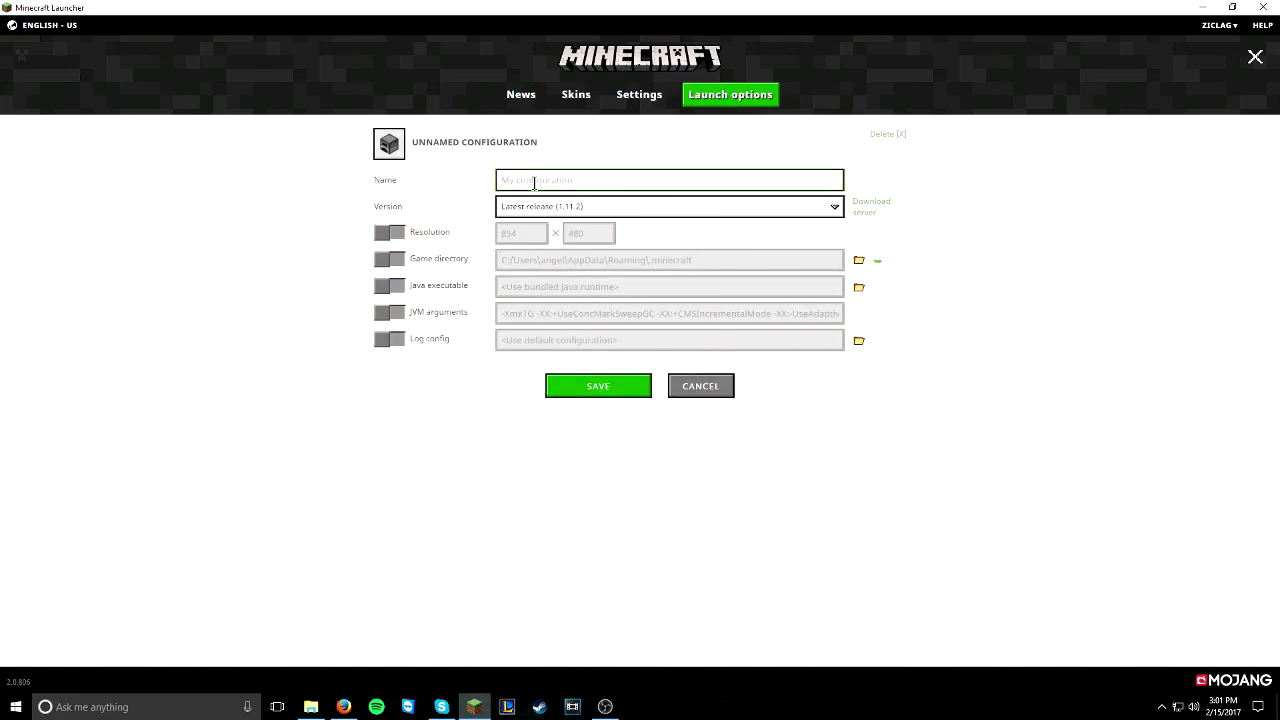
pyautogui.write('Clay soldiers mod test')
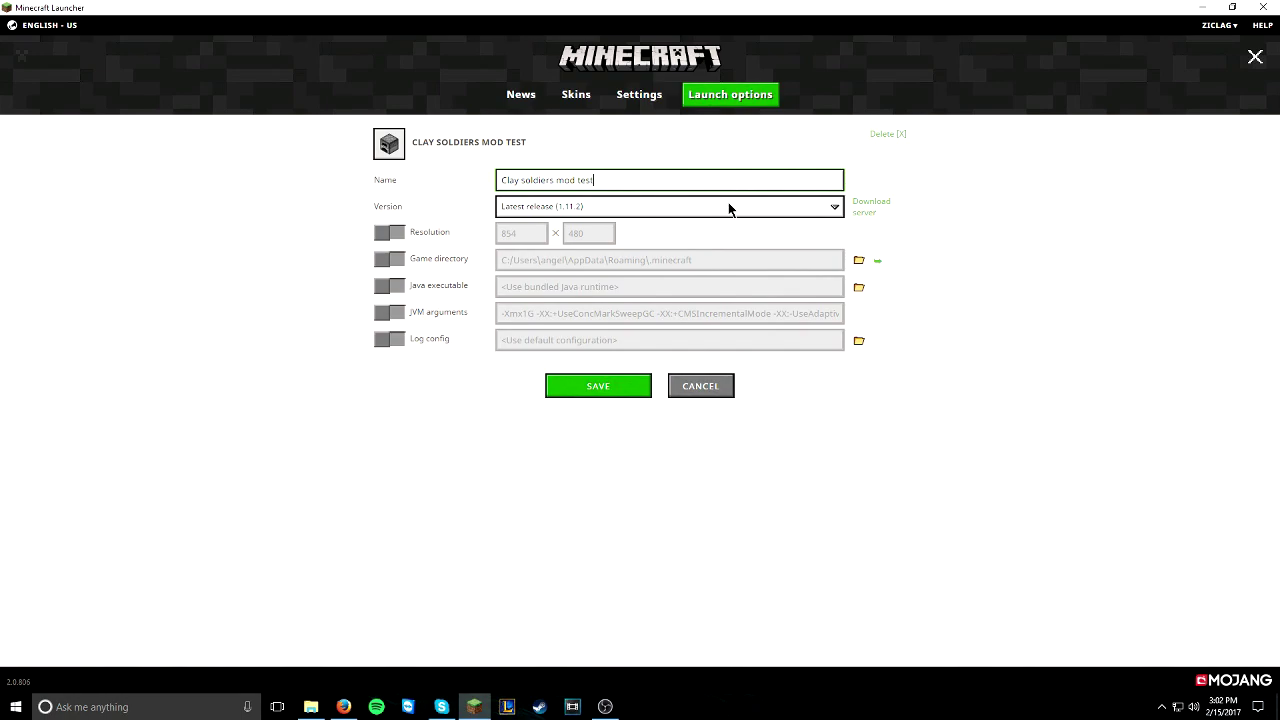
# Set the configuration's version to release 1.10.2-forge1.10.2-12.18.3.2221 and save it.
pyautogui.click(686, 208)
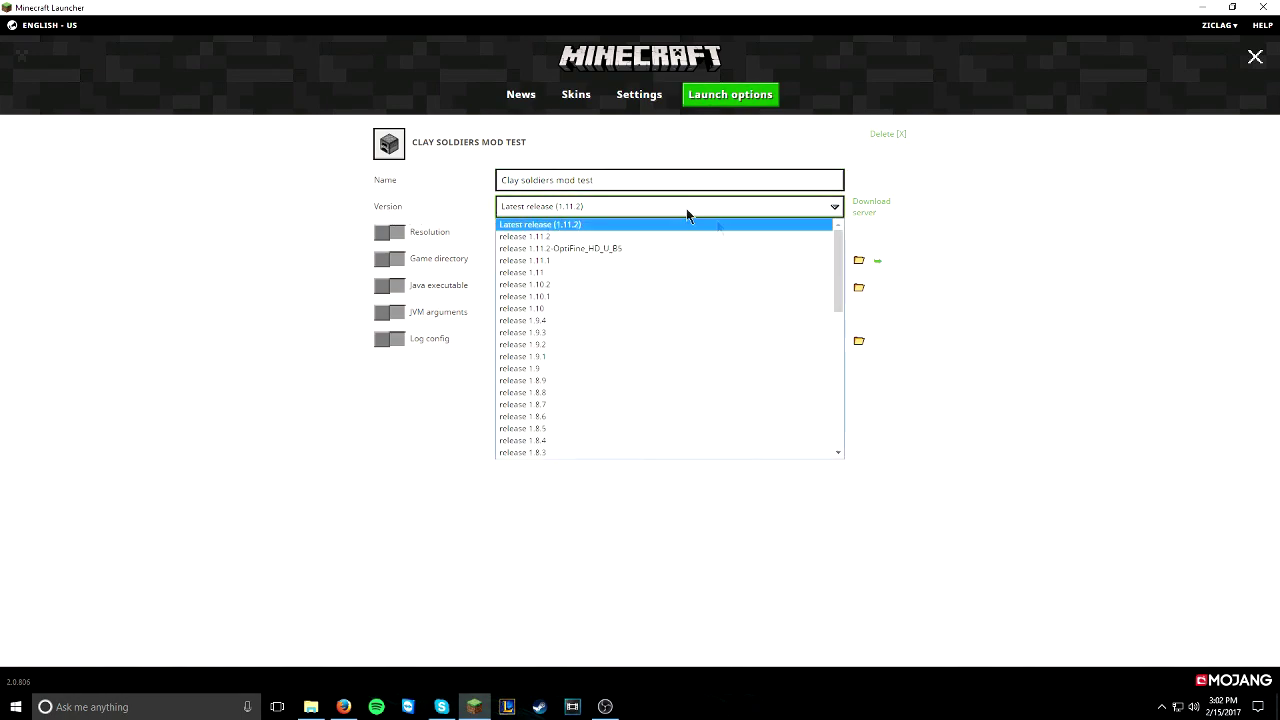
pyautogui.moveTo(837, 257); pyautogui.dragTo(855, 421)
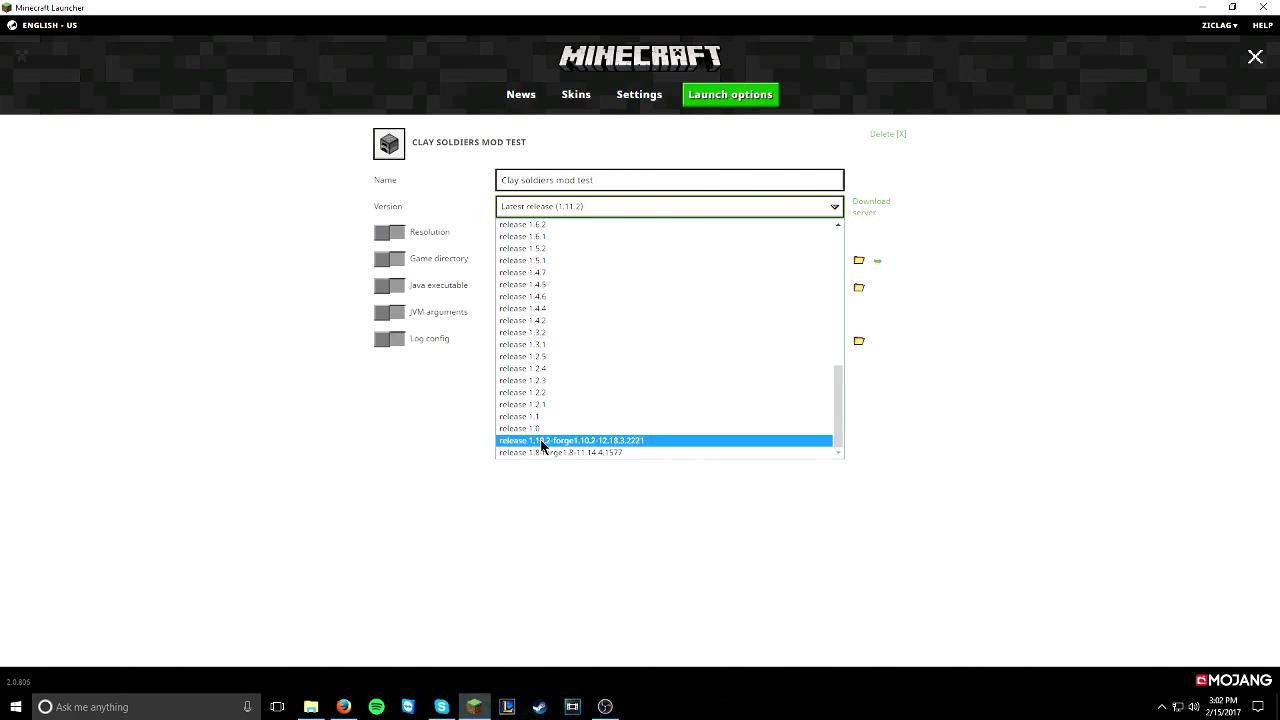
pyautogui.click(599, 440)
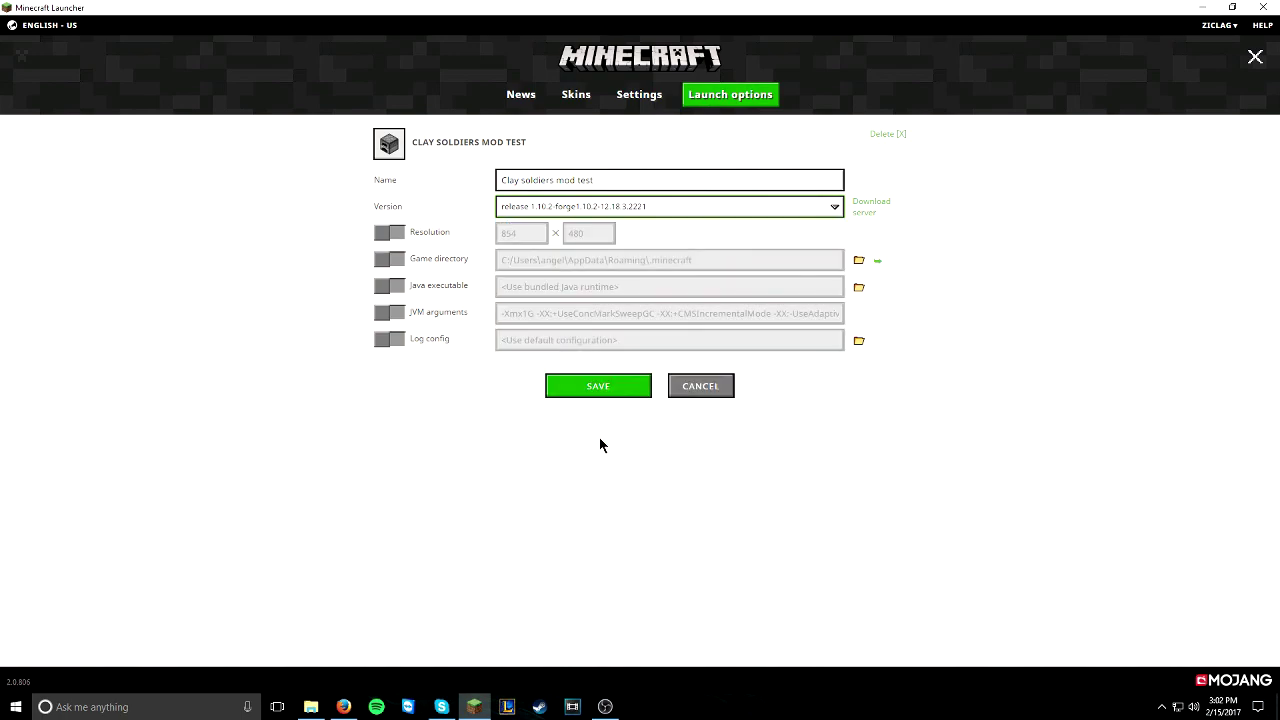
pyautogui.click(607, 390)
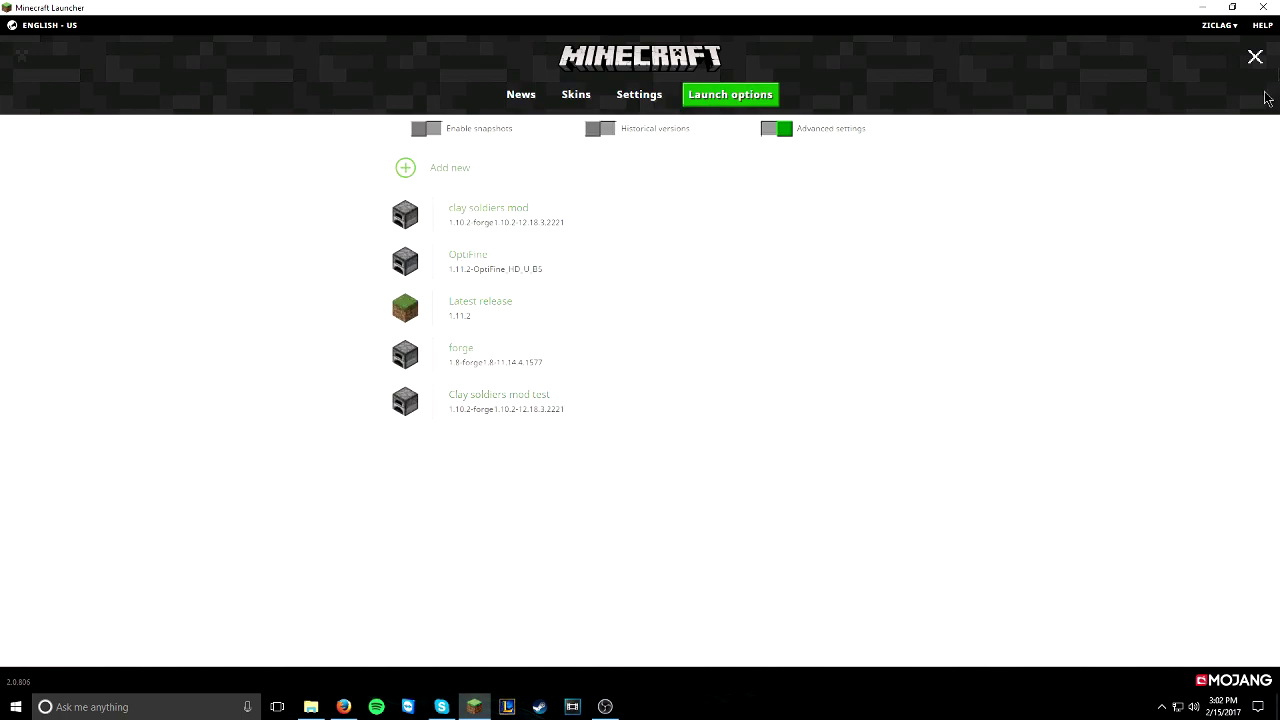
# Select the "Clay soldiers mod test" profile in the launcher and start the game with it.
pyautogui.click(652, 66)
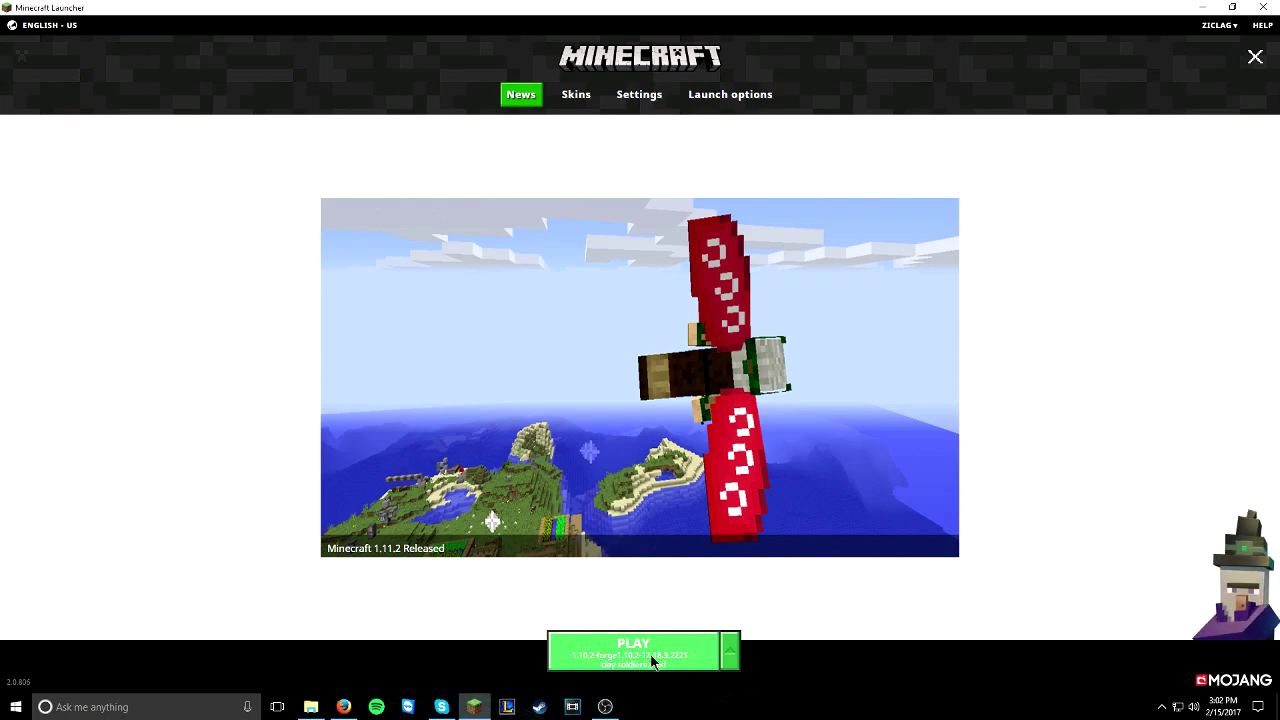
pyautogui.click(731, 651)
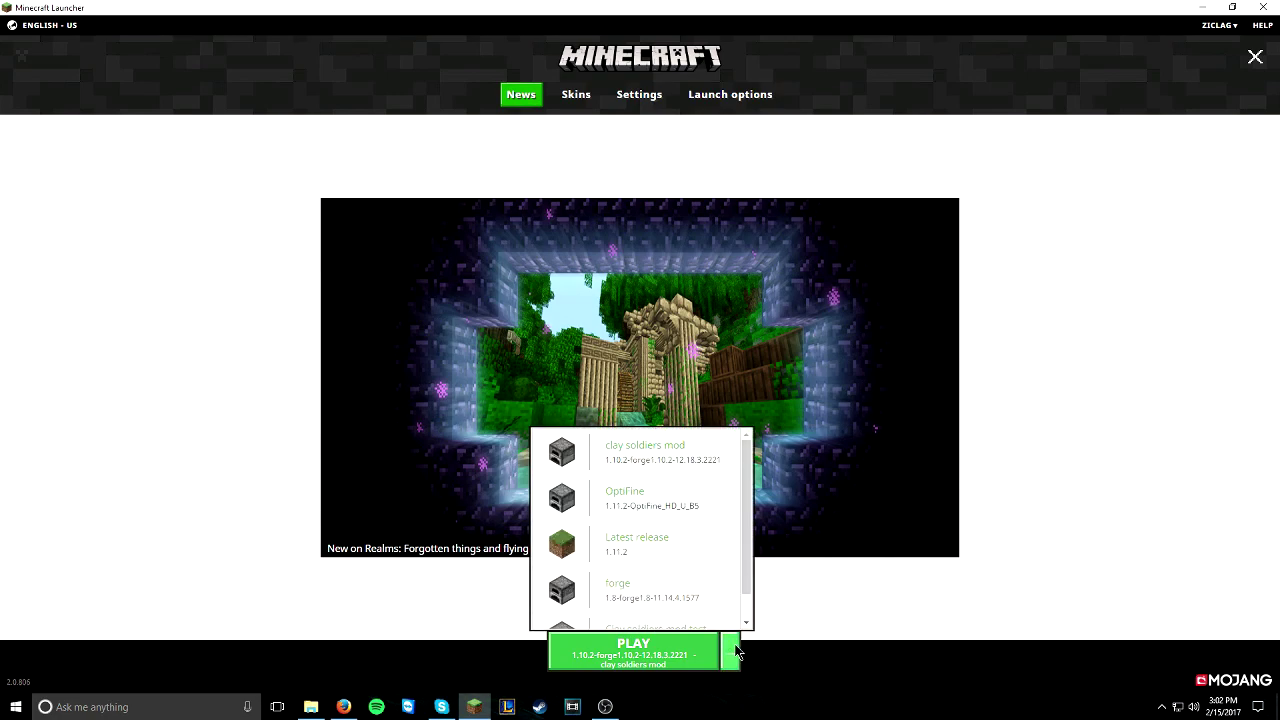
pyautogui.scroll(-1, 640, 537)
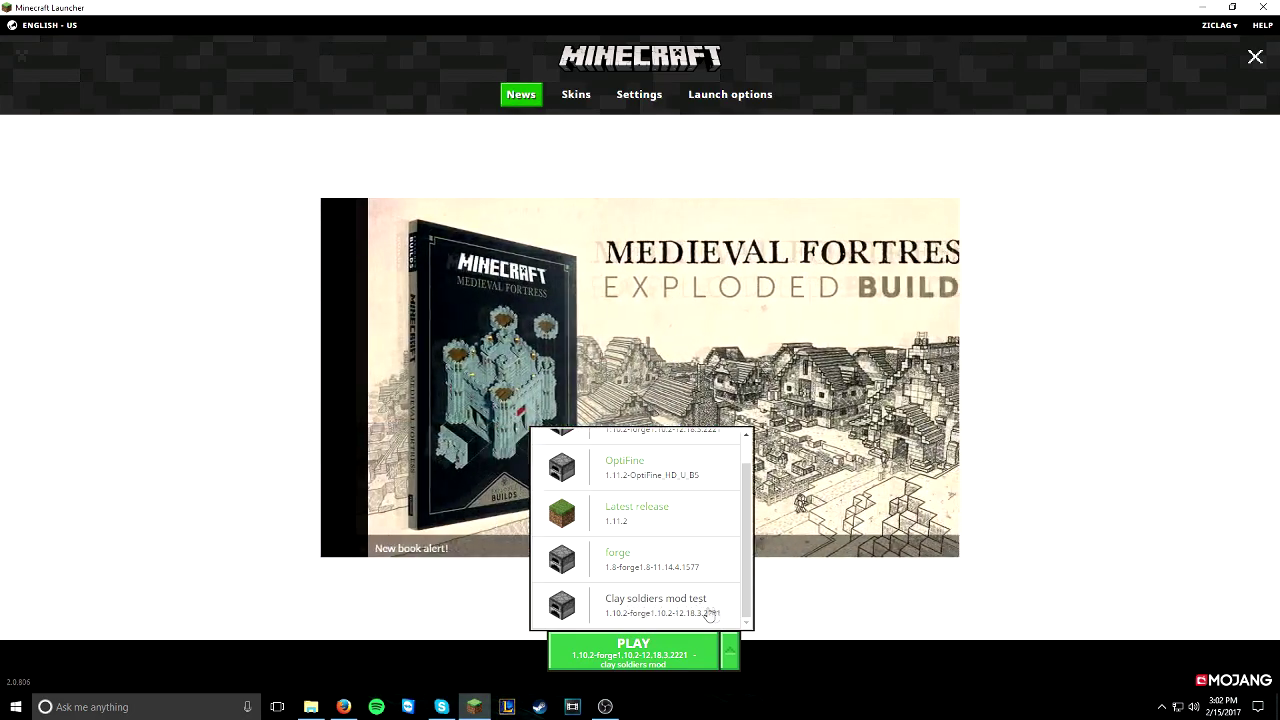
pyautogui.click(626, 616)
pyautogui.click(640, 645)
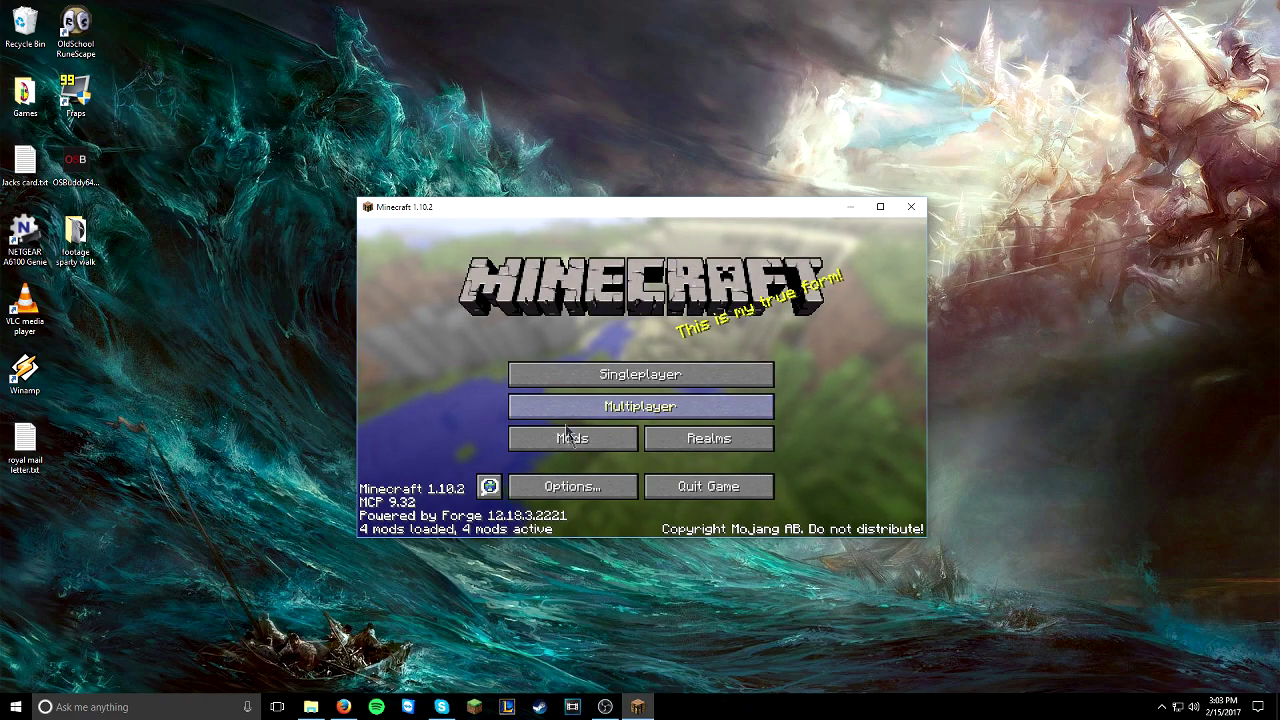
# Examine the list of loaded mods in Minecraft 1.10.2, return to the title screen and close the game.
pyautogui.click(596, 440)
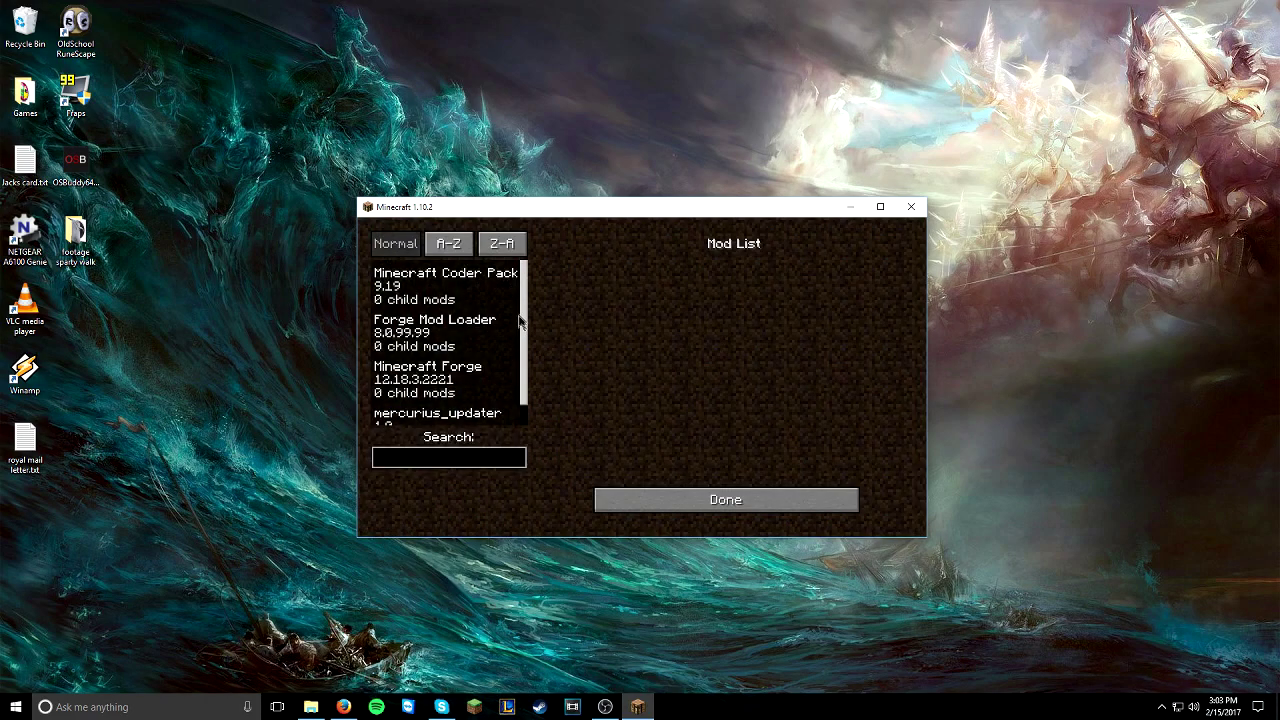
pyautogui.scroll(-2, 524, 320)
pyautogui.scroll(2, 524, 310)
pyautogui.click(703, 497)
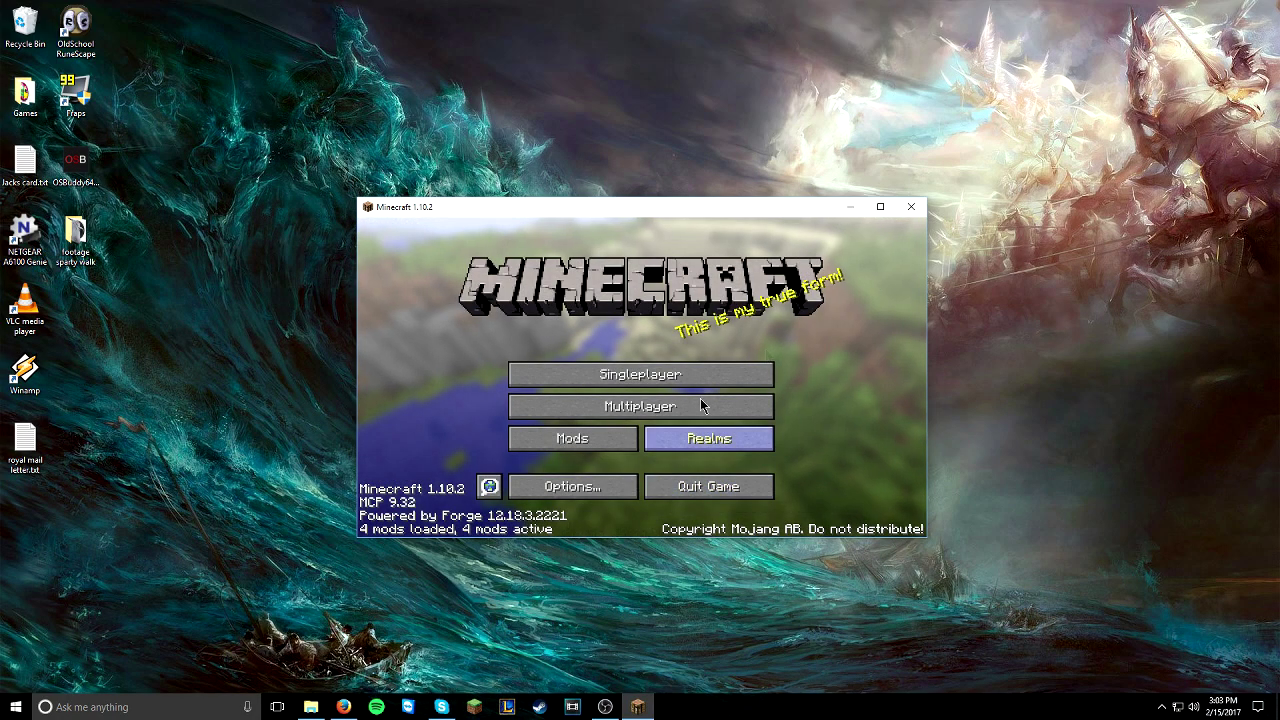
pyautogui.click(914, 207)
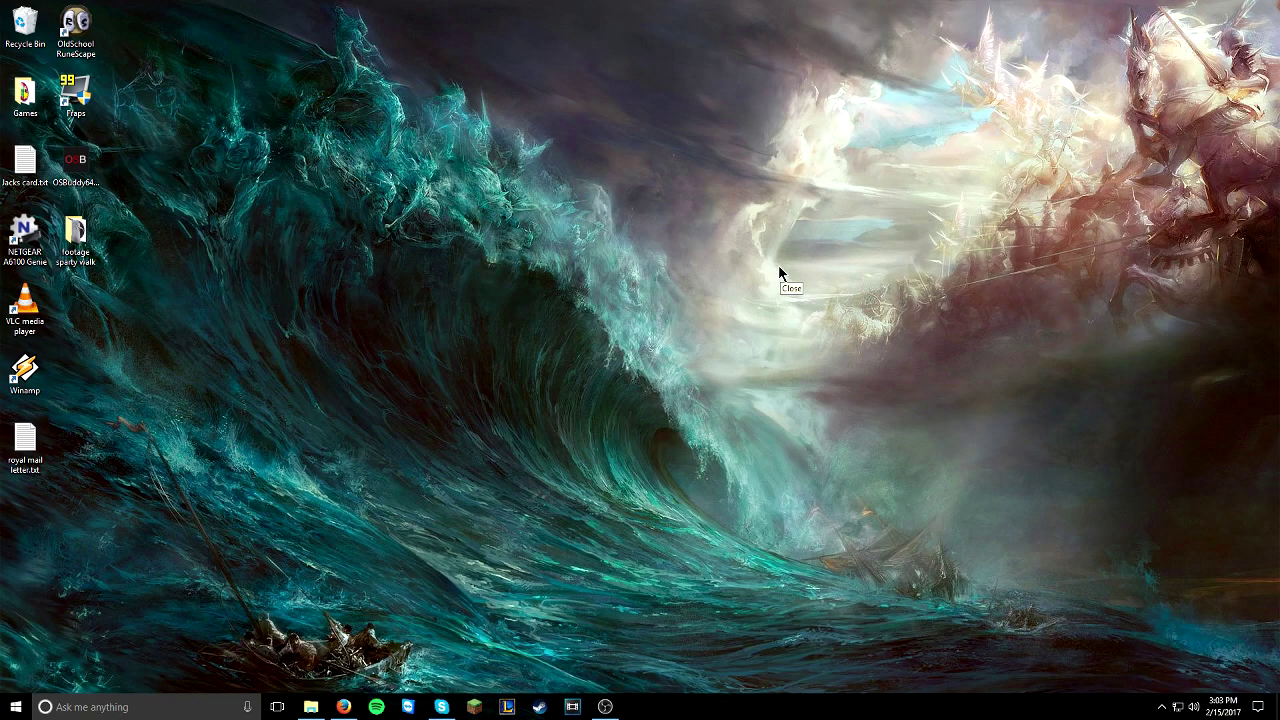
# Switch to Firefox, close the Forge download page and show the Clay Soldiers Mod forum thread.
pyautogui.click(343, 706)
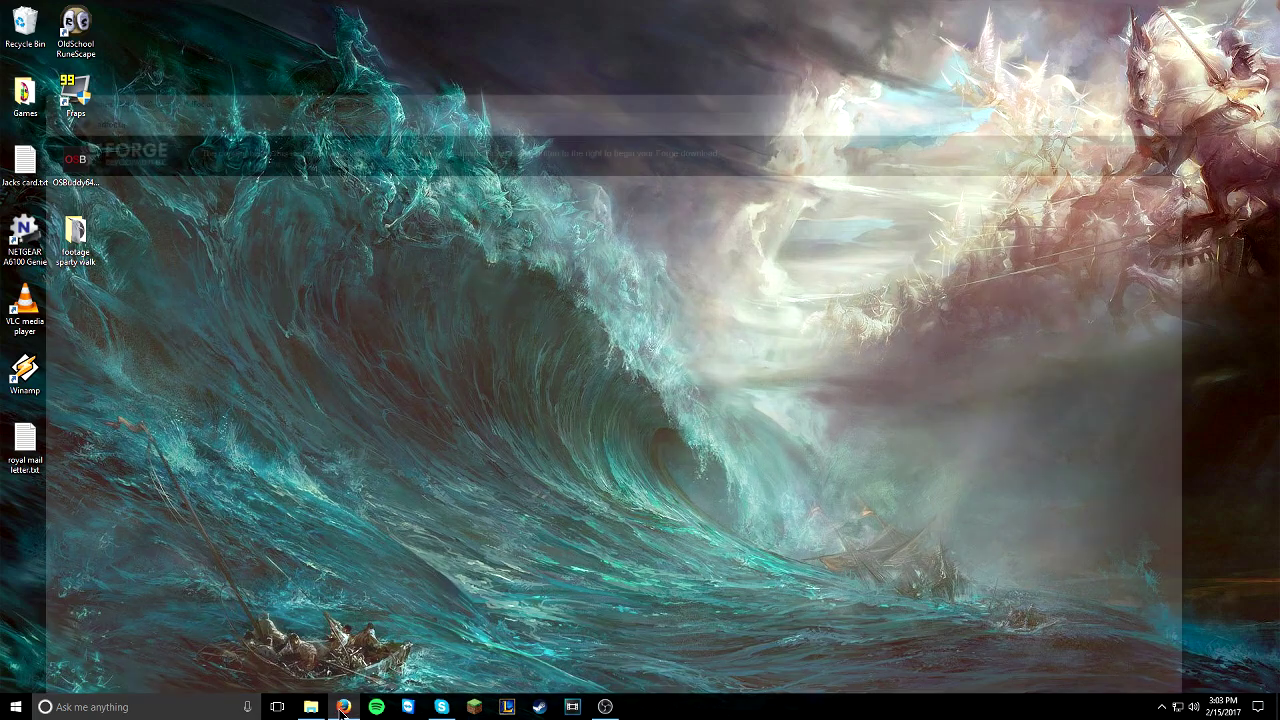
pyautogui.click(278, 10)
pyautogui.click(94, 9)
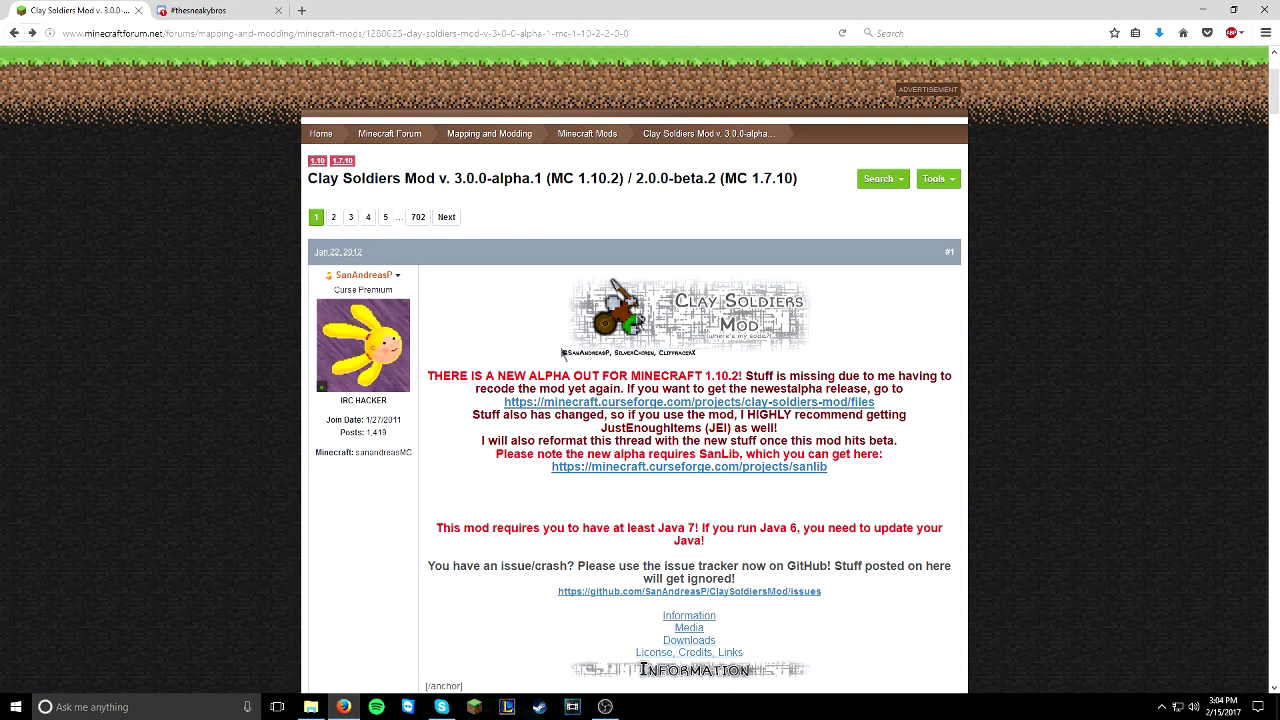
# Open the thread's CurseForge links for the Clay Soldiers Mod files and SanLib in new tabs.
pyautogui.rightClick(588, 403)
pyautogui.click(637, 412)
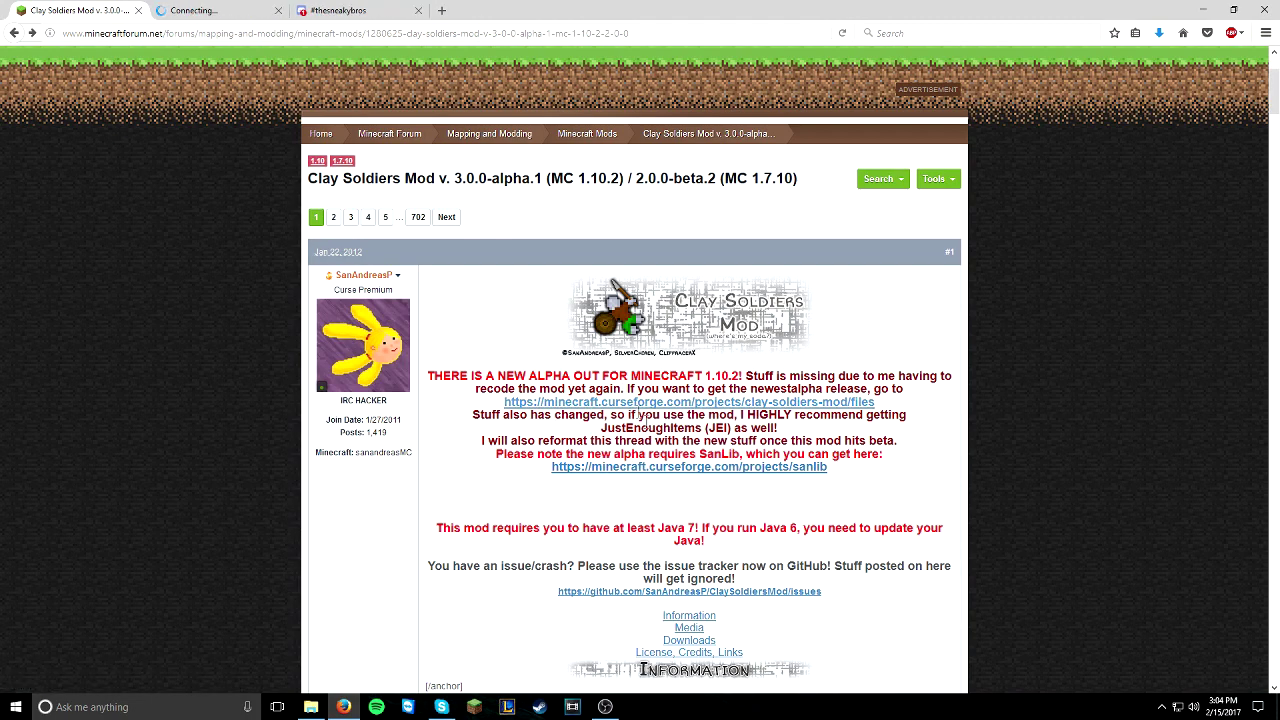
pyautogui.rightClick(666, 474)
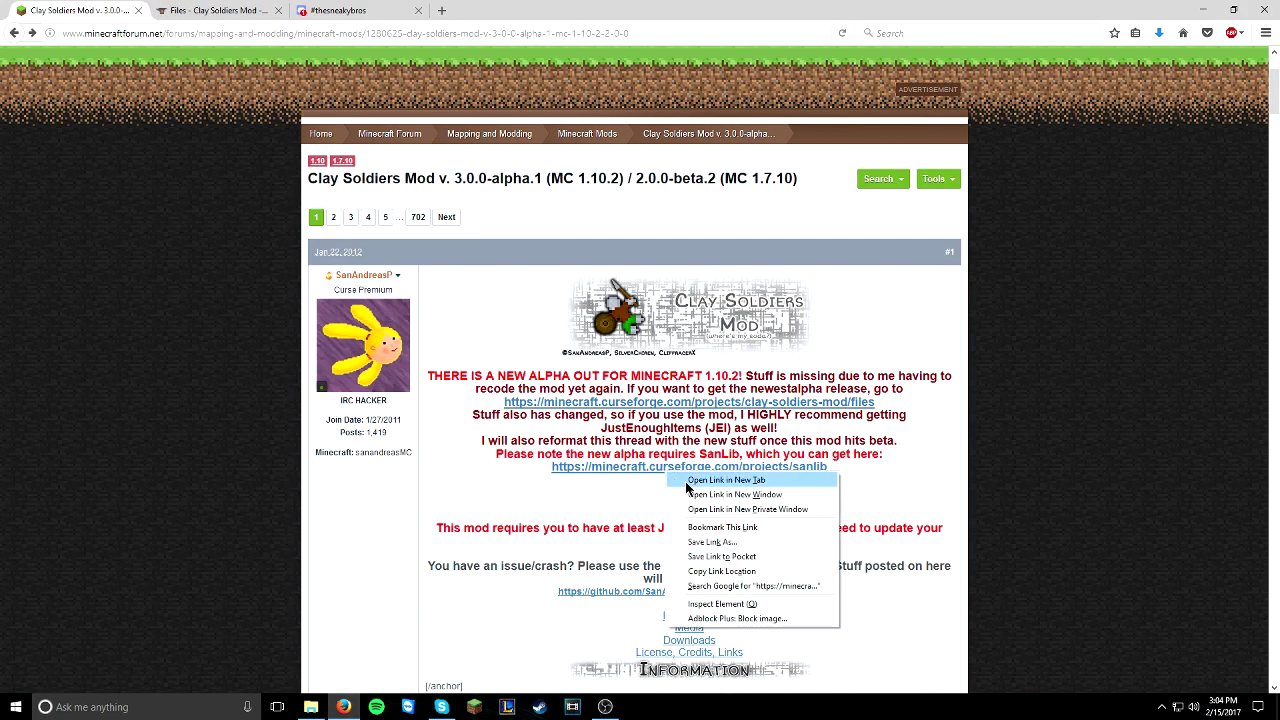
pyautogui.click(687, 481)
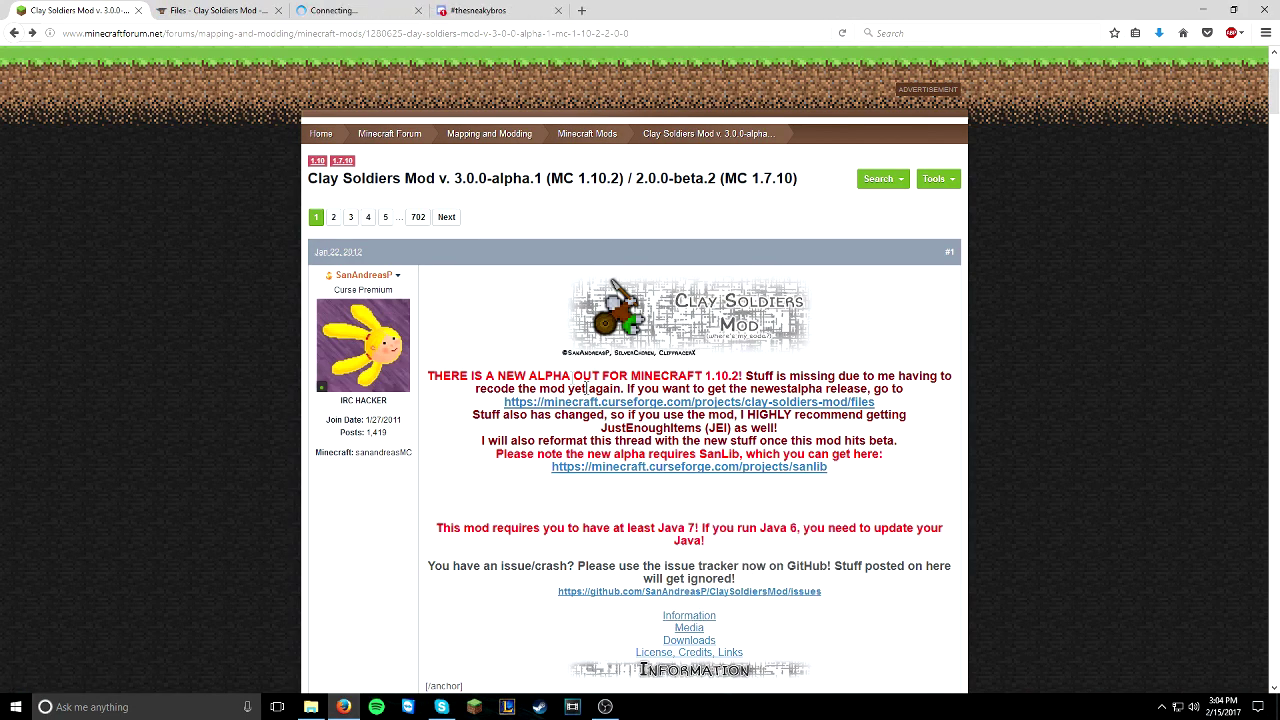
# Download SanLib-1.10.2-1.0.1.jar from the SanLib CurseForge page and save the file.
pyautogui.click(318, 10)
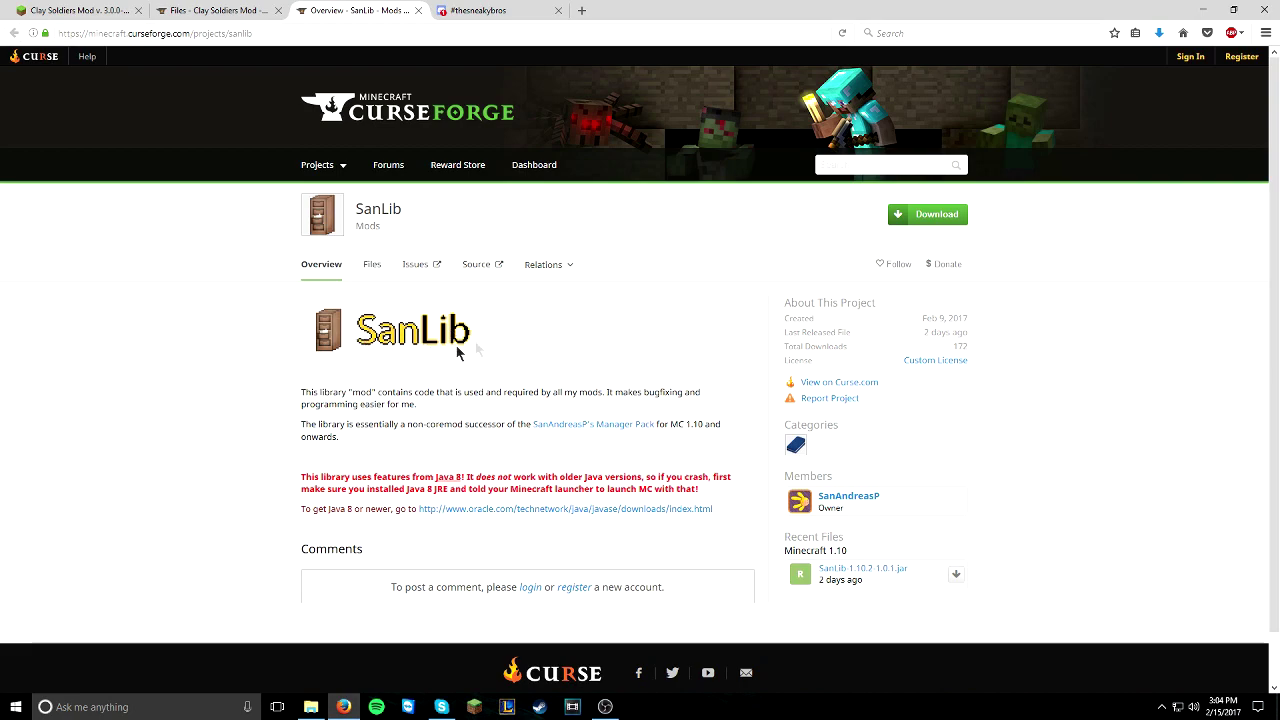
pyautogui.click(922, 216)
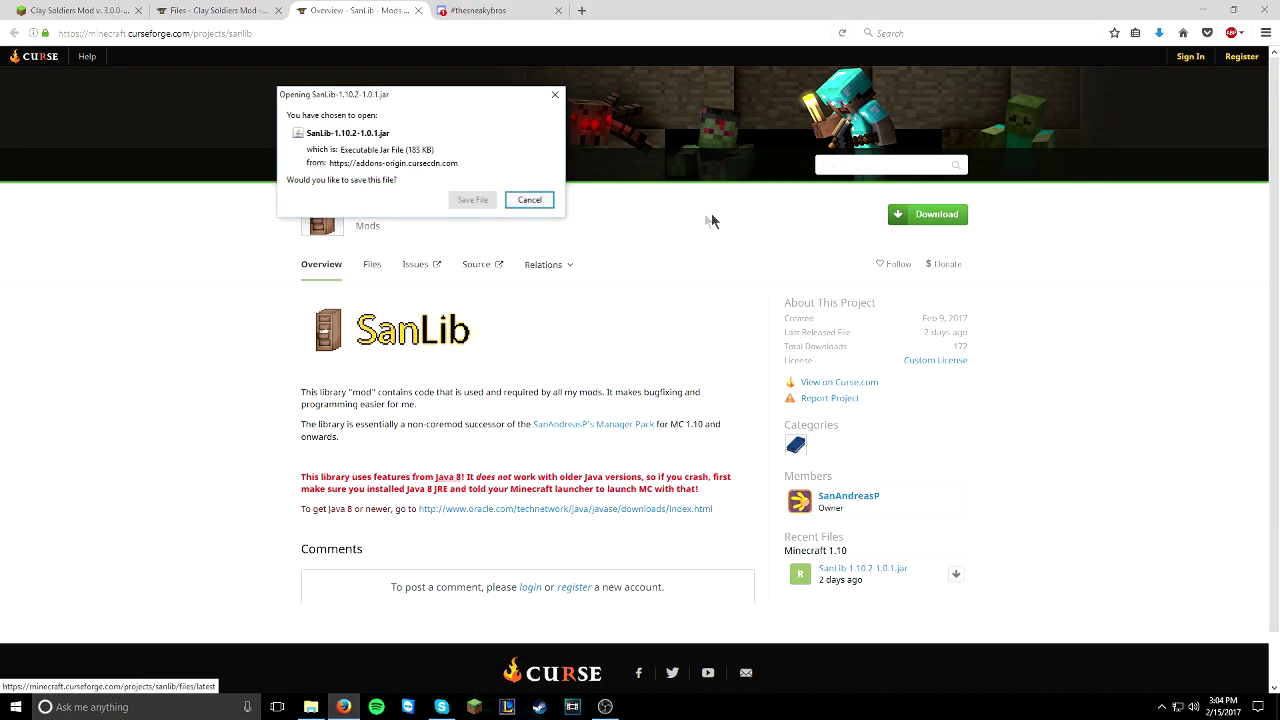
pyautogui.click(468, 202)
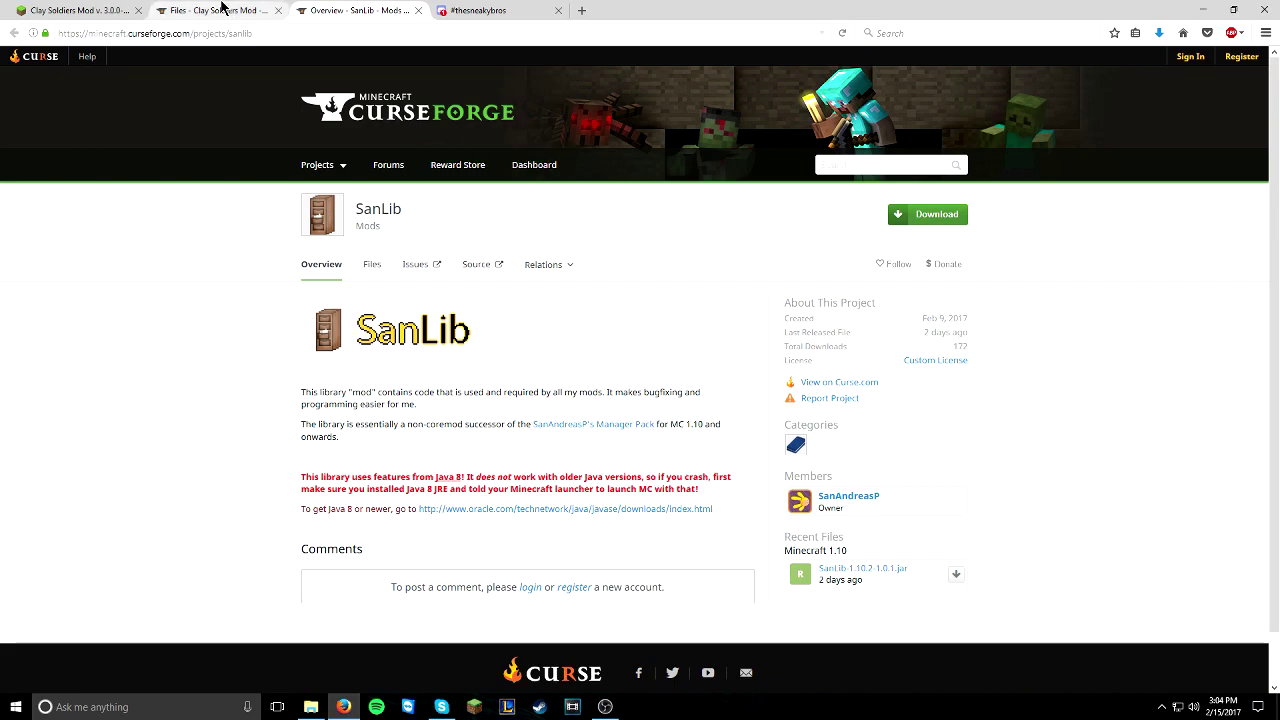
# Download ClaySoldiersMod-1.10.2-3.0.0-alpha.1.jar from the Clay Soldiers Mod files page and save the file.
pyautogui.click(222, 10)
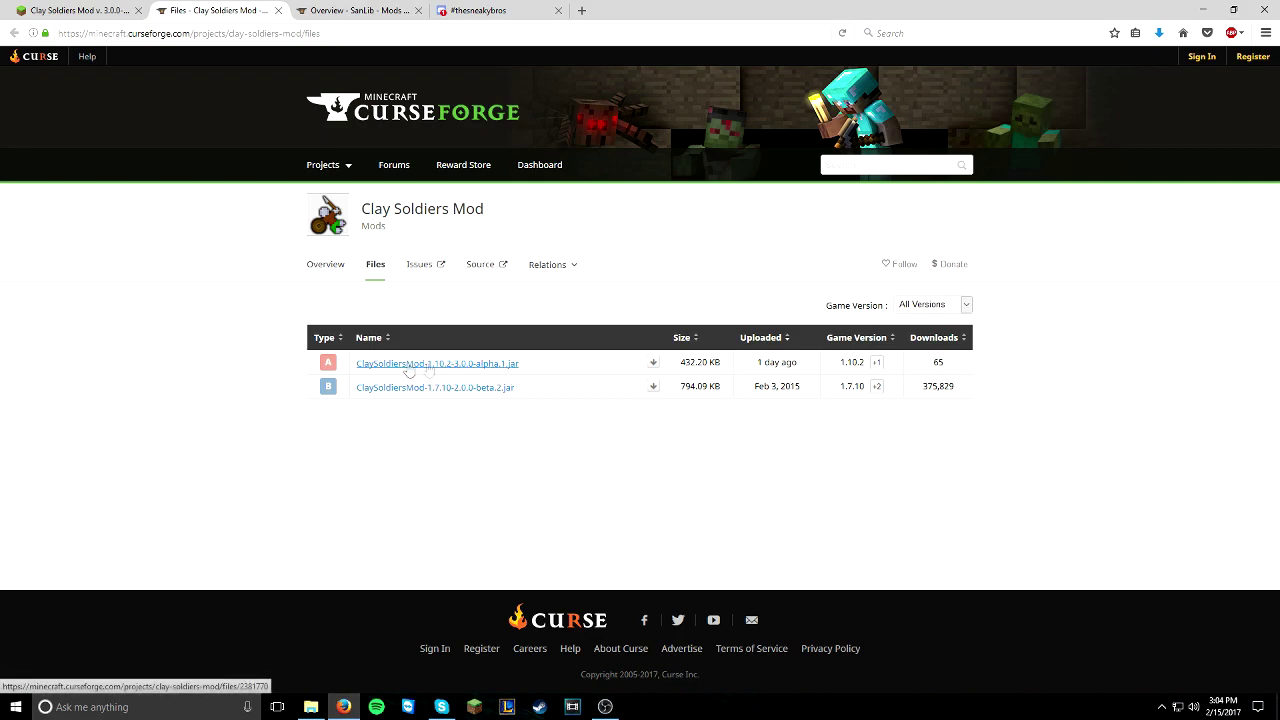
pyautogui.click(457, 366)
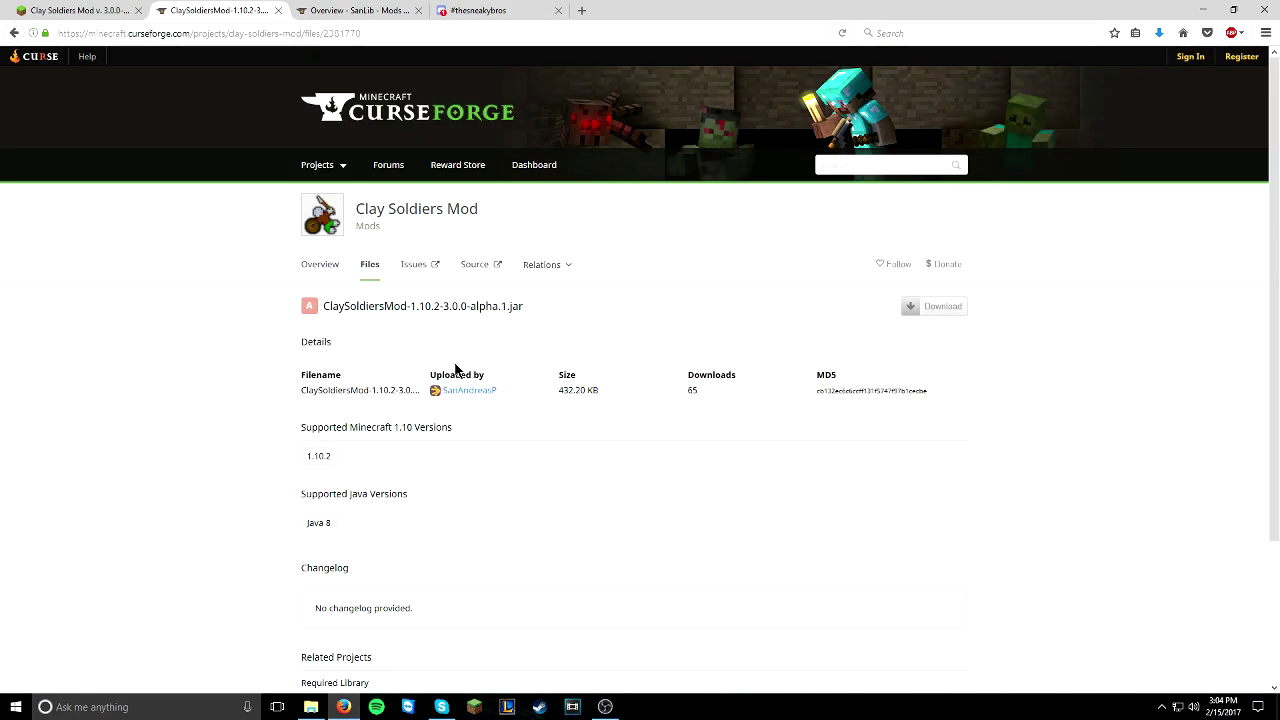
pyautogui.click(933, 308)
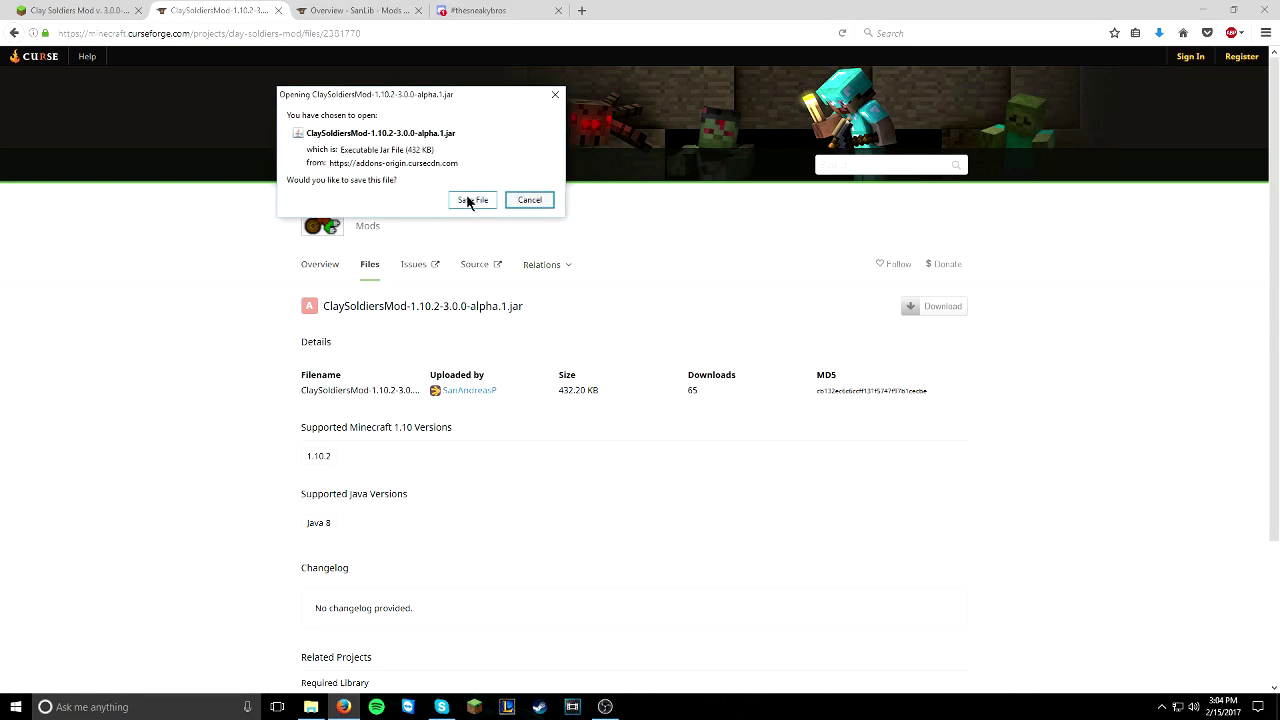
pyautogui.click(472, 200)
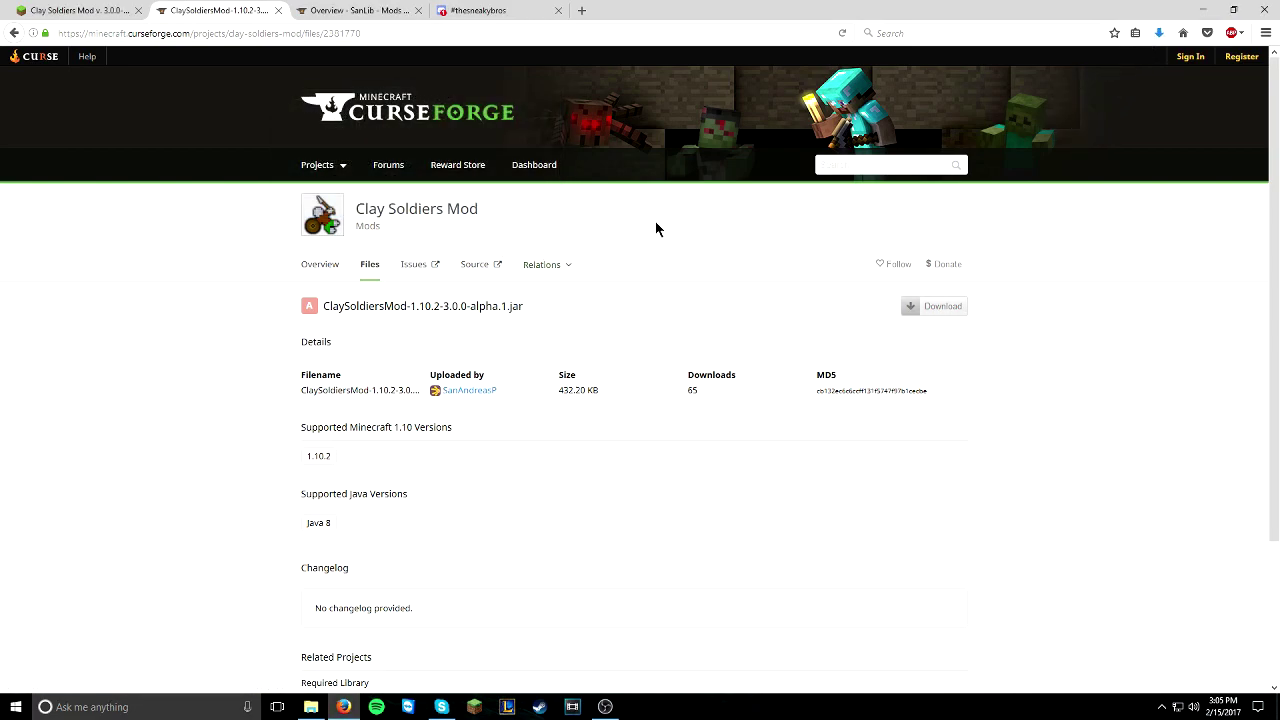
# Switch to File Explorer and copy the ClaySoldiersMod and SanLib jar files from the Downloads folder.
pyautogui.click(311, 707)
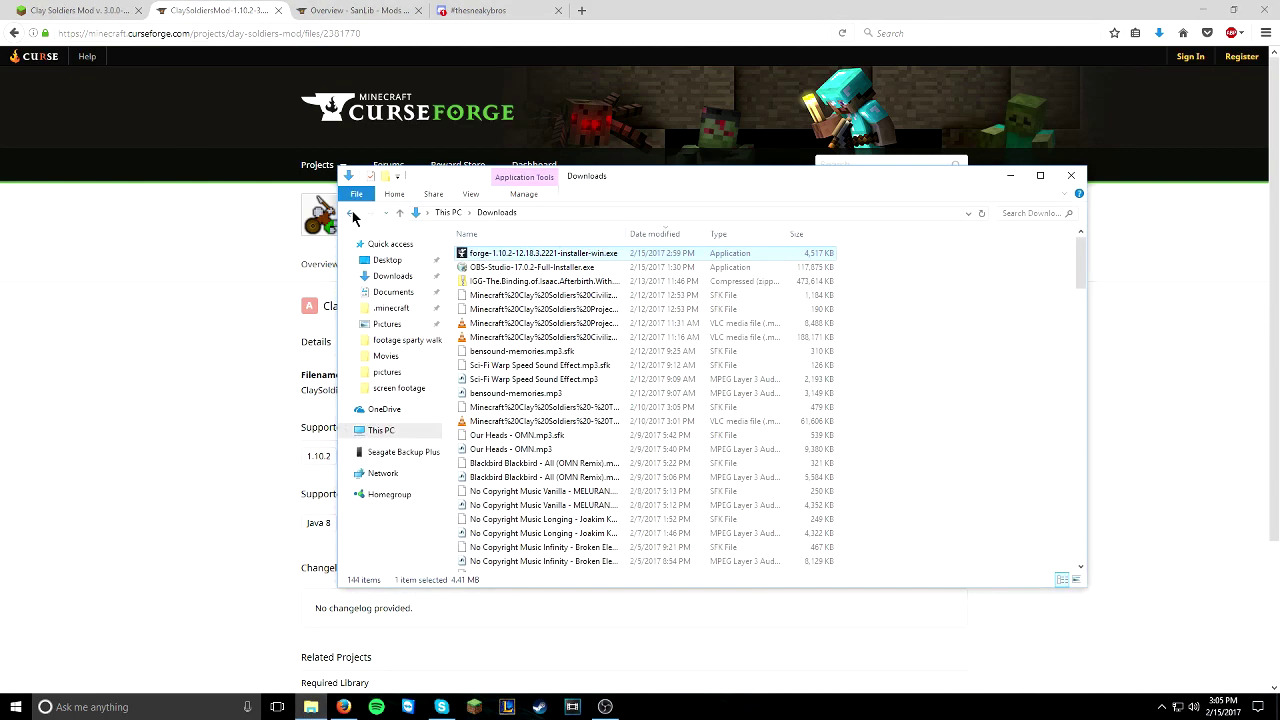
pyautogui.click(350, 213)
pyautogui.click(367, 213)
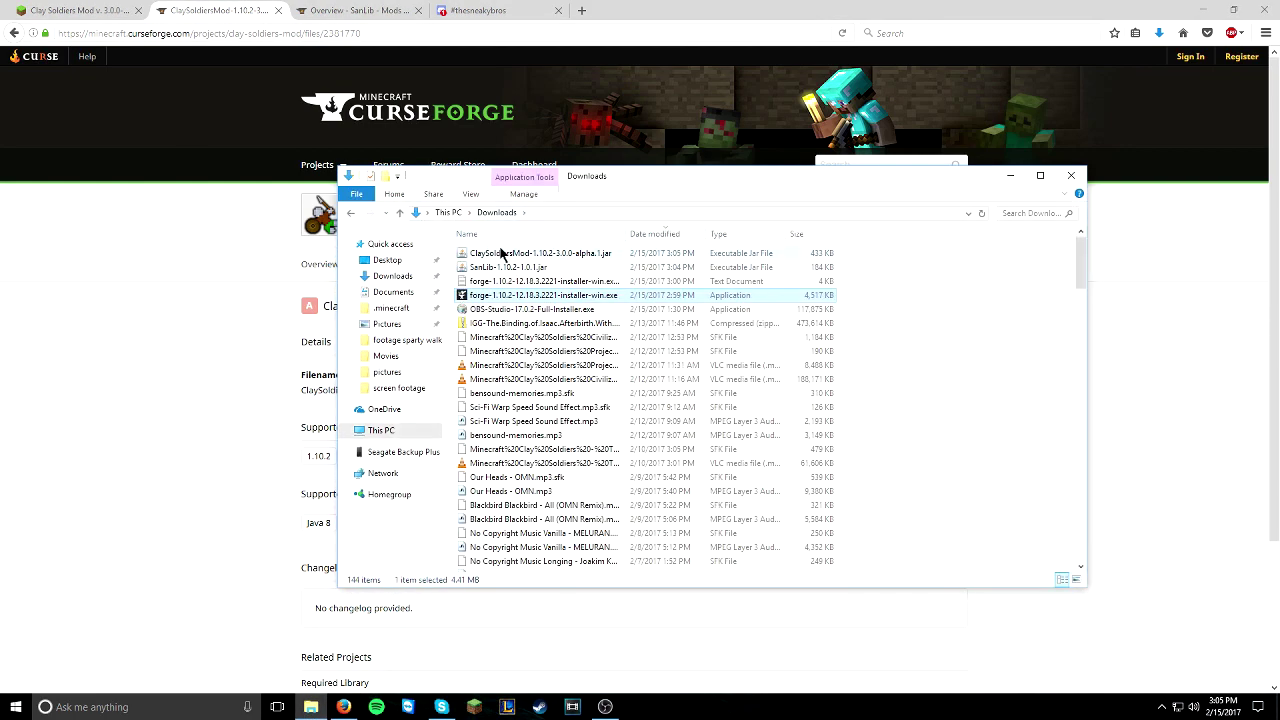
pyautogui.click(503, 254)
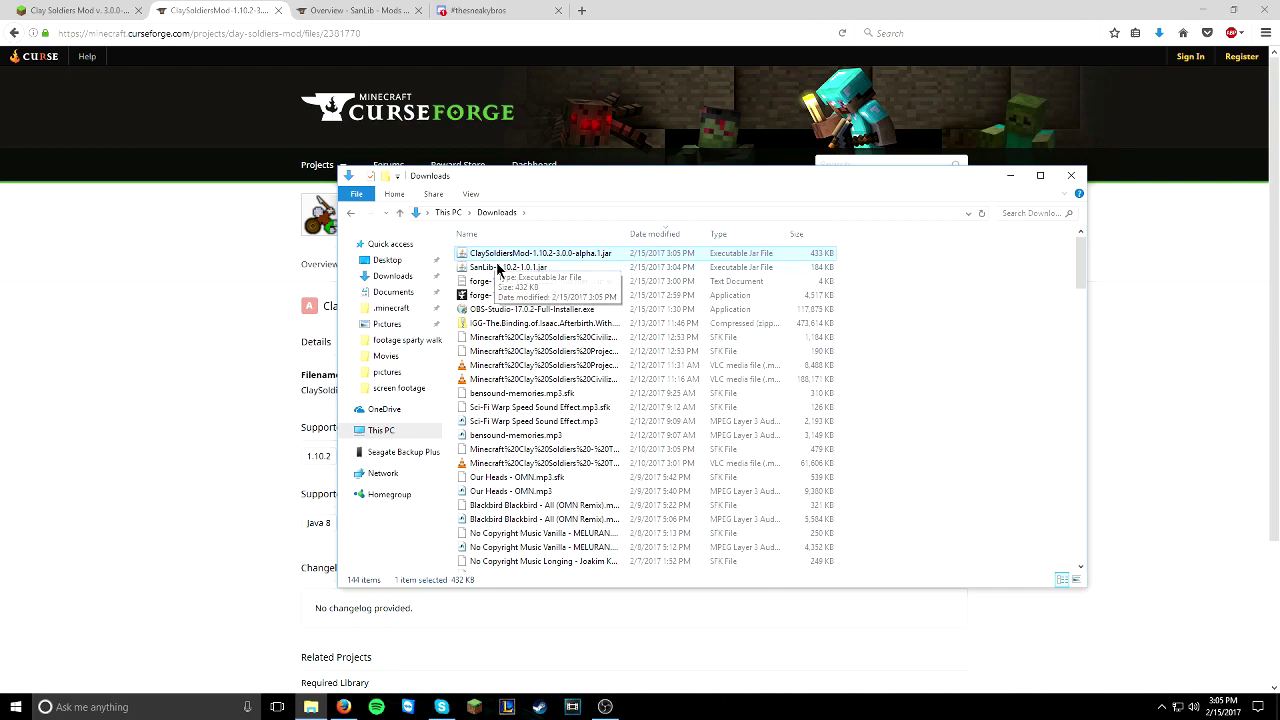
pyautogui.keyDown('ctrl'); pyautogui.click(497, 268); pyautogui.keyUp('ctrl')
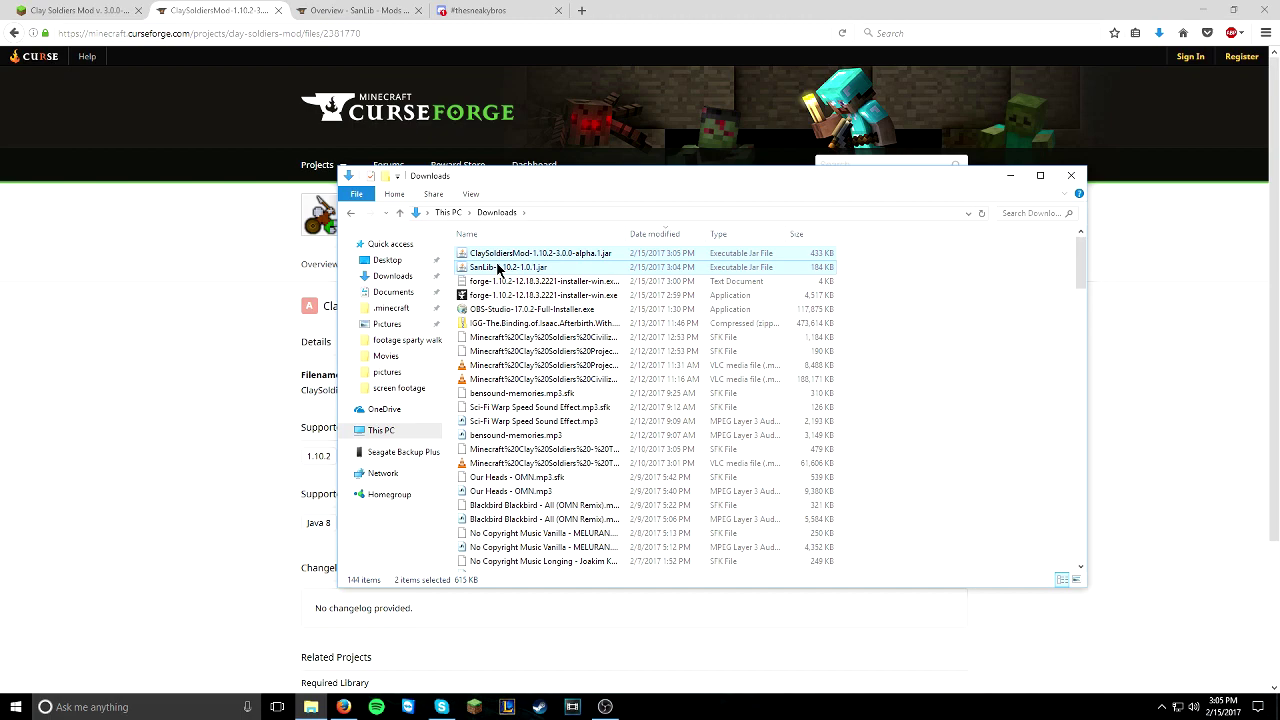
pyautogui.rightClick(497, 268)
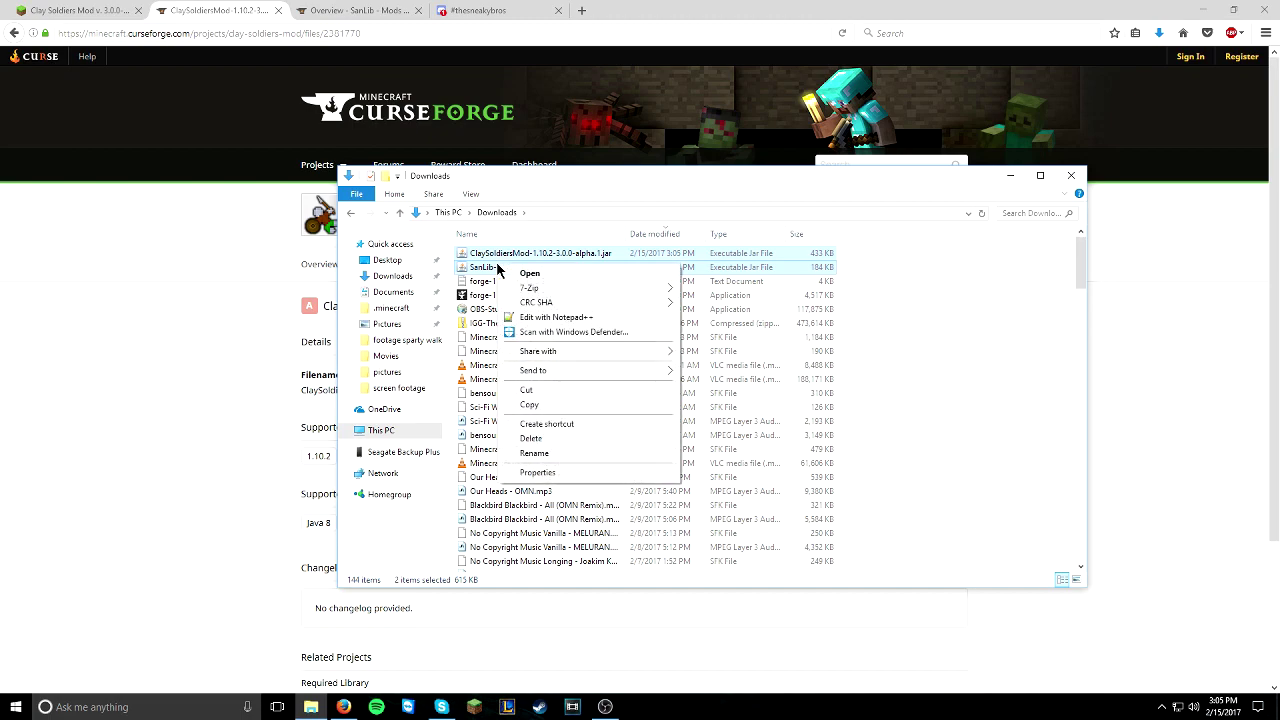
pyautogui.click(532, 405)
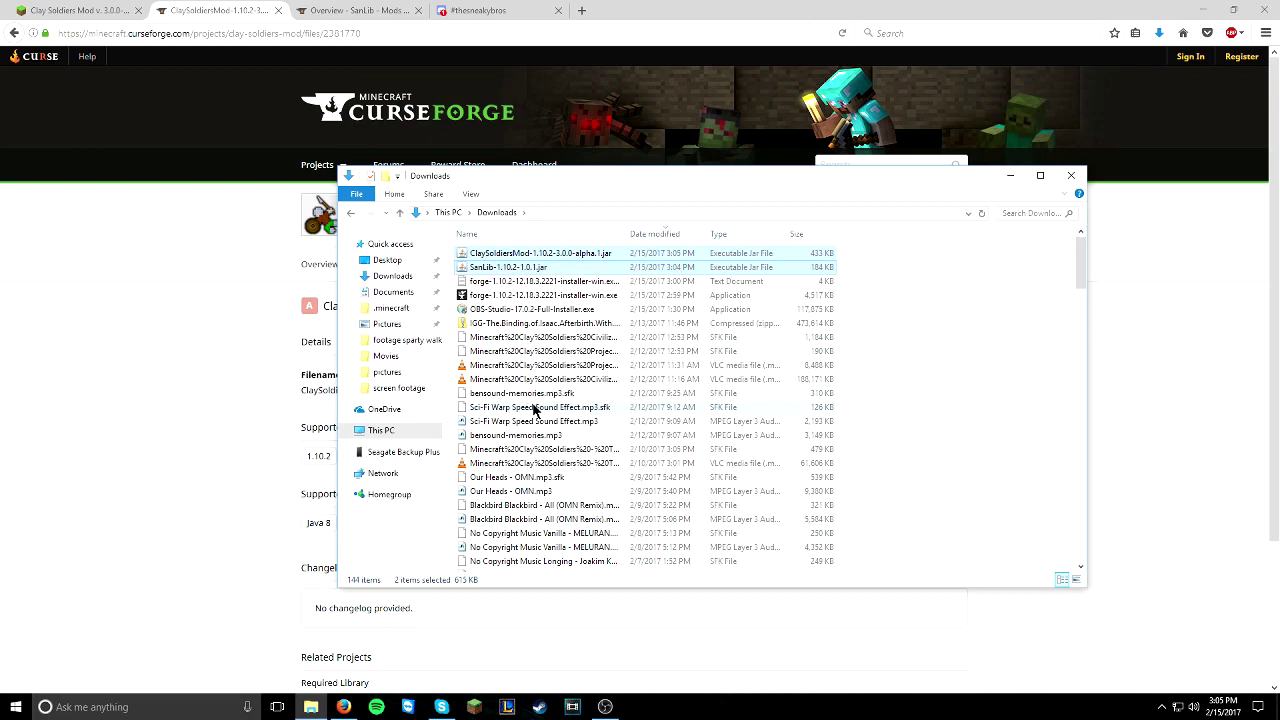
# Search Windows for %appdata%, open that folder and go to the mods folder inside .minecraft.
pyautogui.click(107, 707)
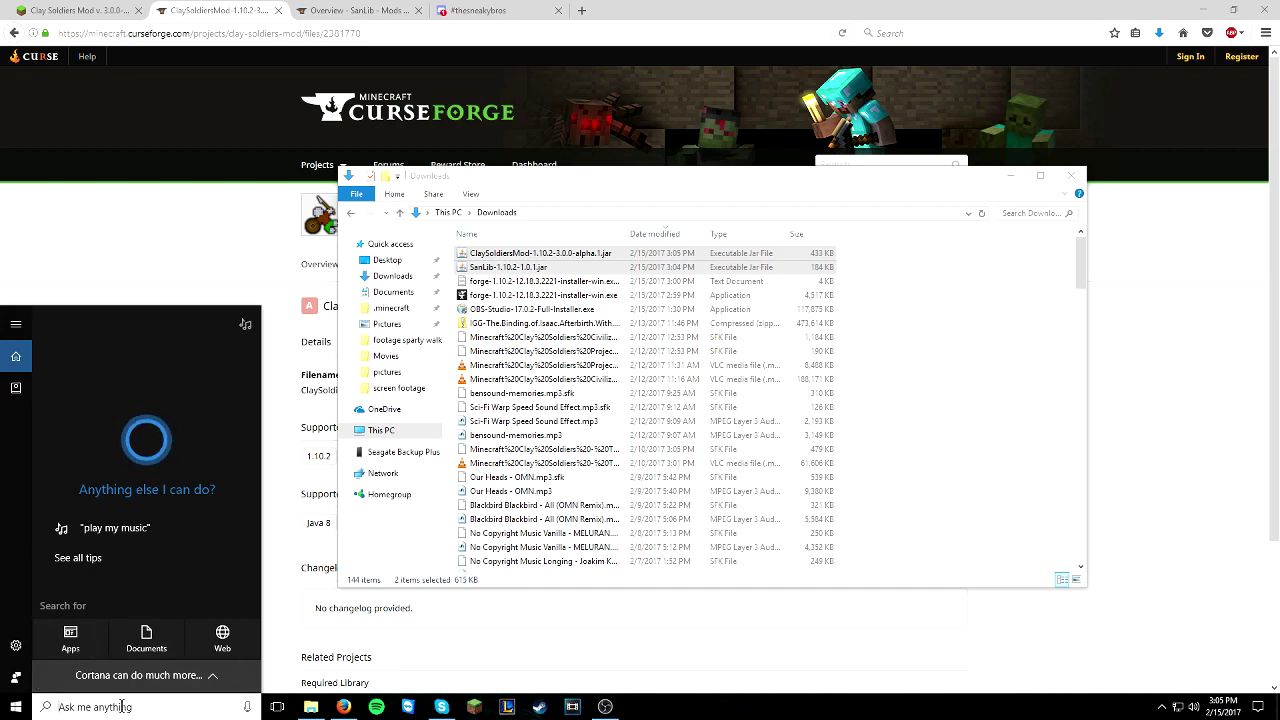
pyautogui.write('%app')
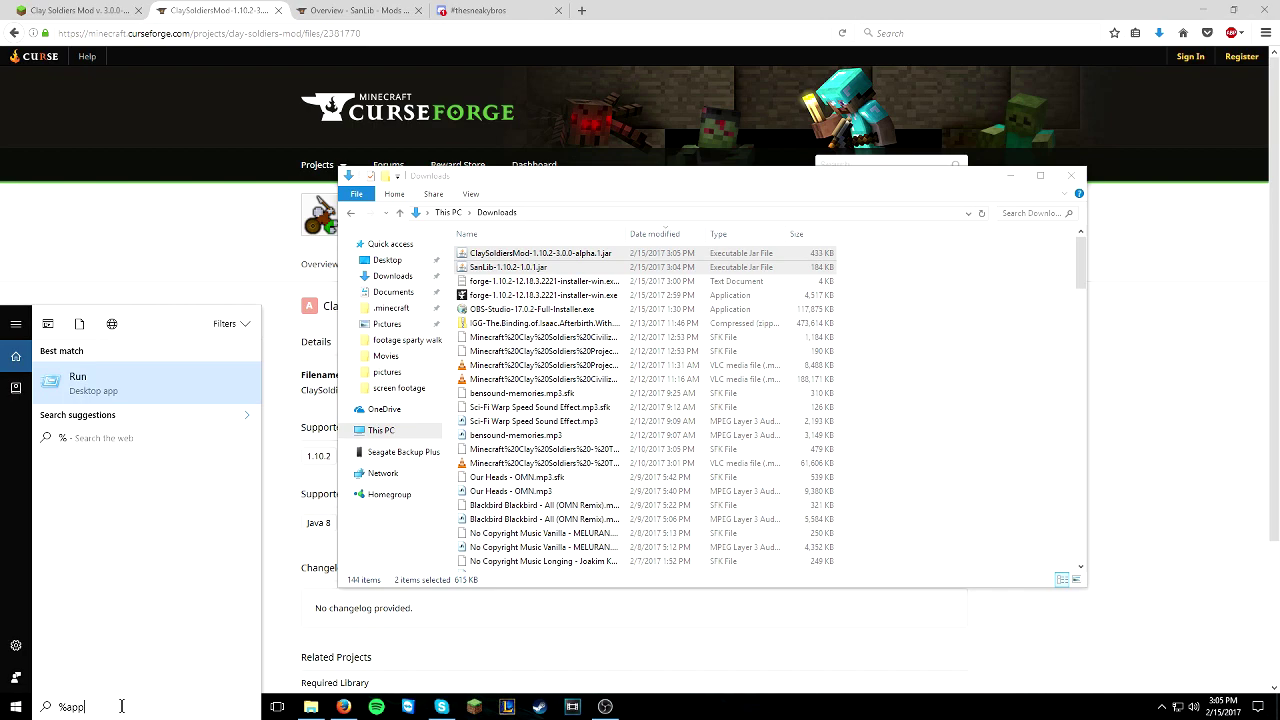
pyautogui.write('data%')
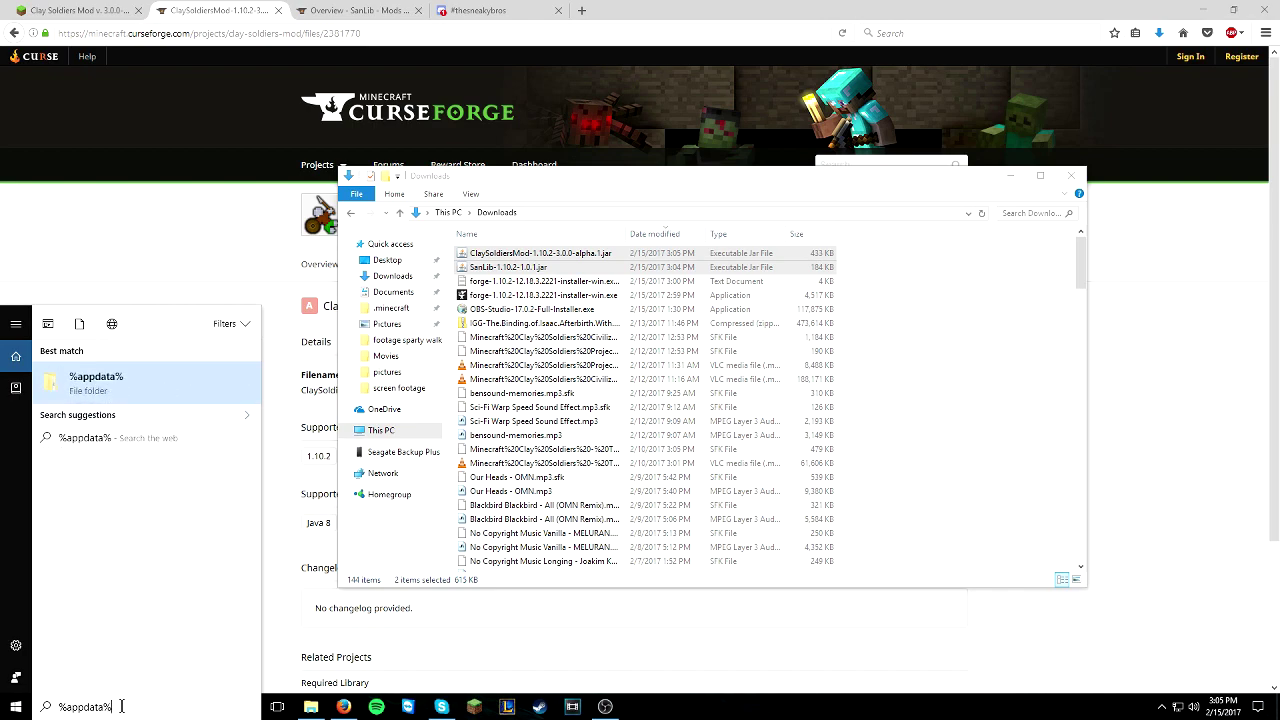
pyautogui.click(96, 383)
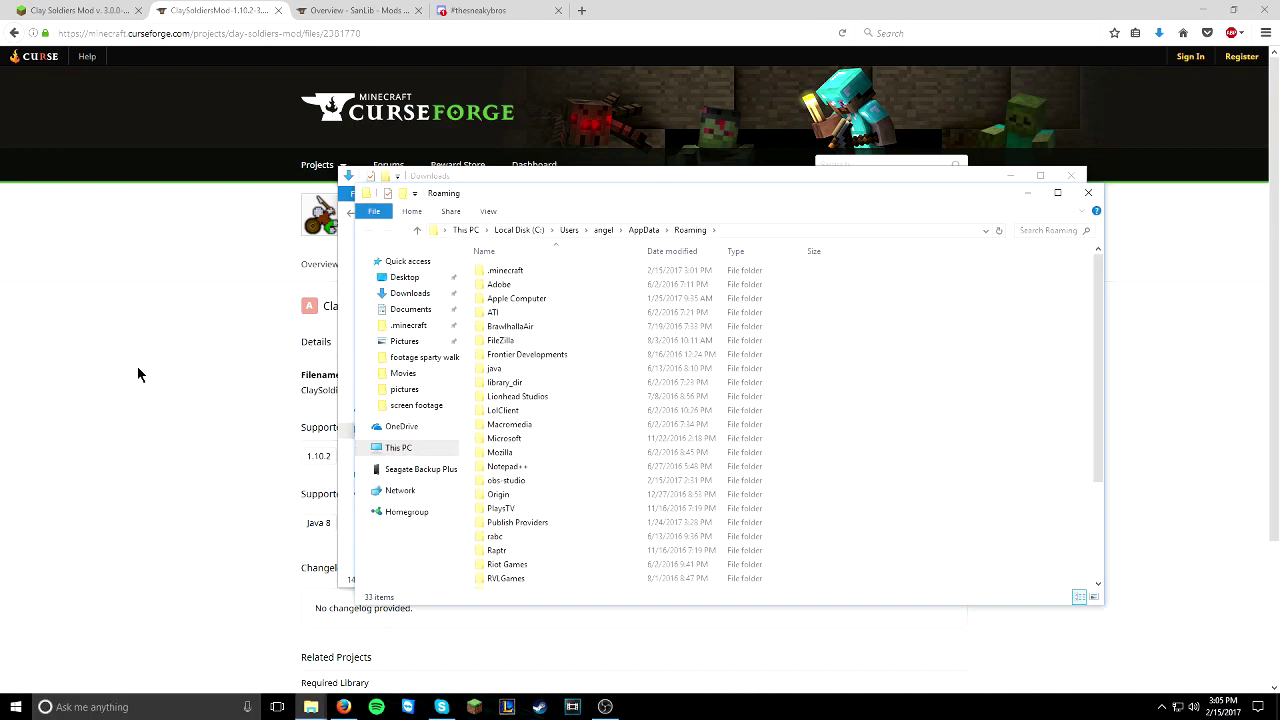
pyautogui.doubleClick(517, 274)
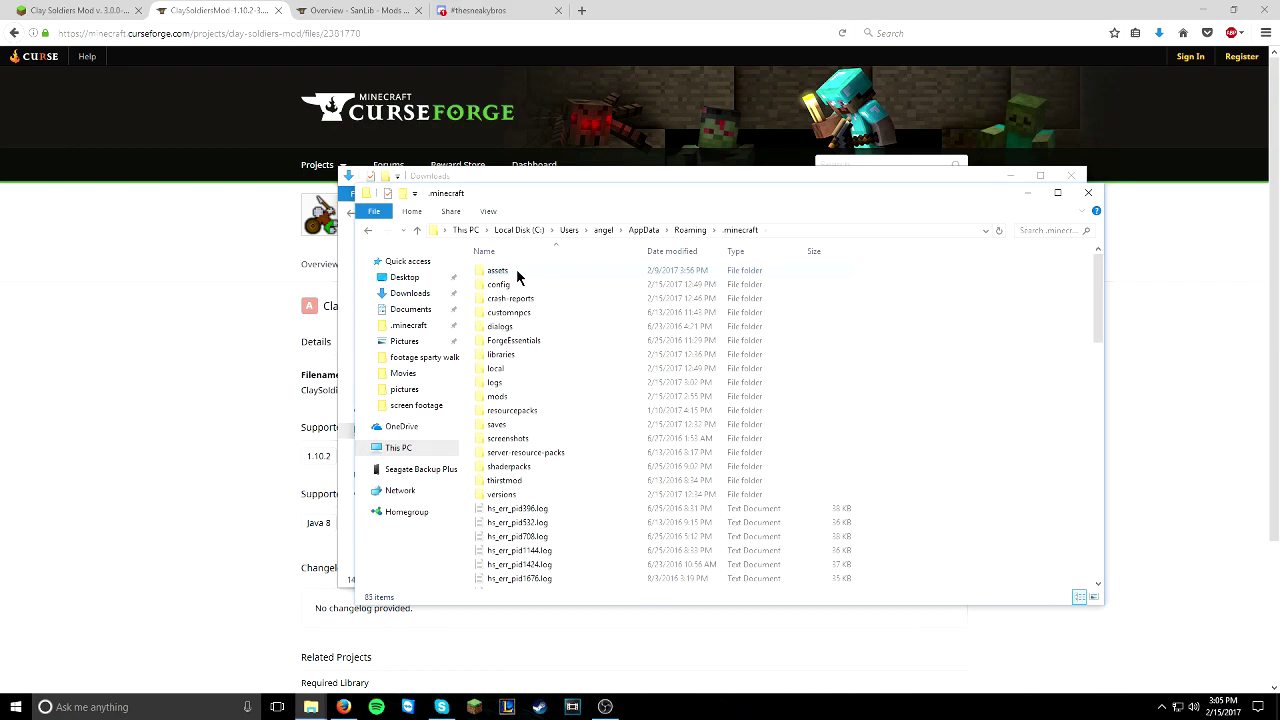
pyautogui.doubleClick(519, 397)
# Paste the copied ClaySoldiersMod and SanLib jar files into the mods folder and clear the selection.
pyautogui.rightClick(507, 336)
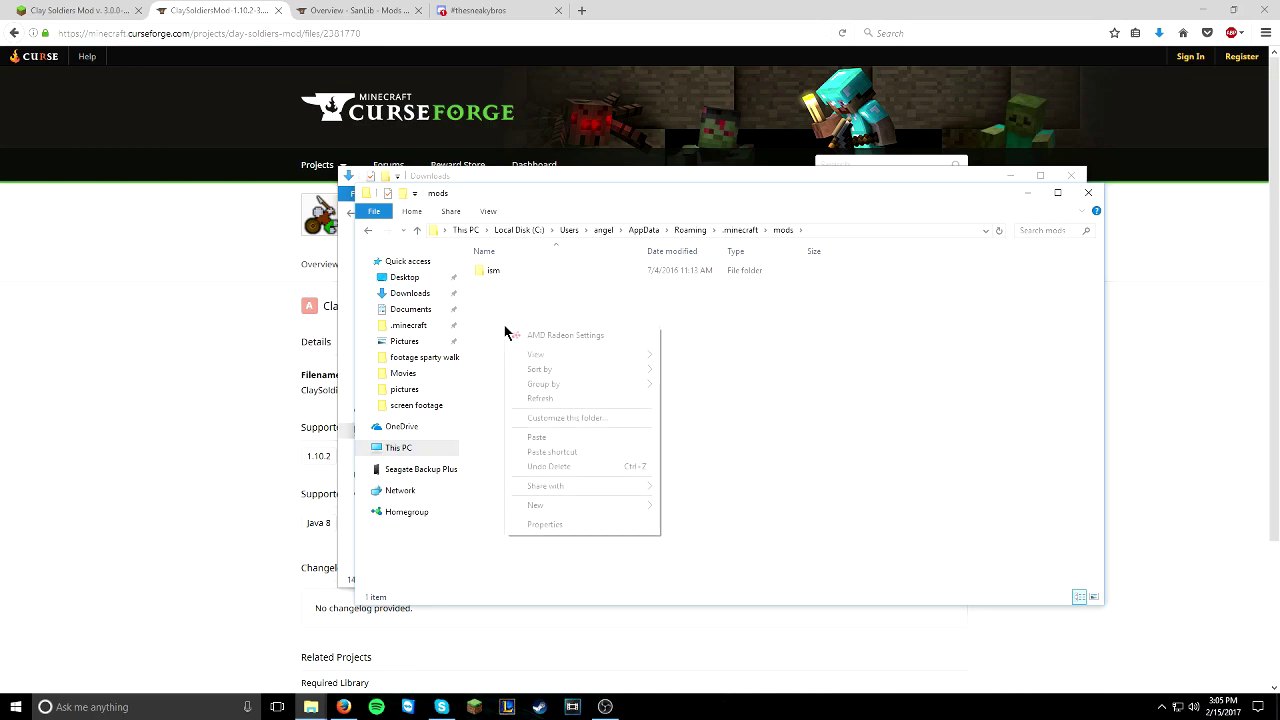
pyautogui.click(557, 437)
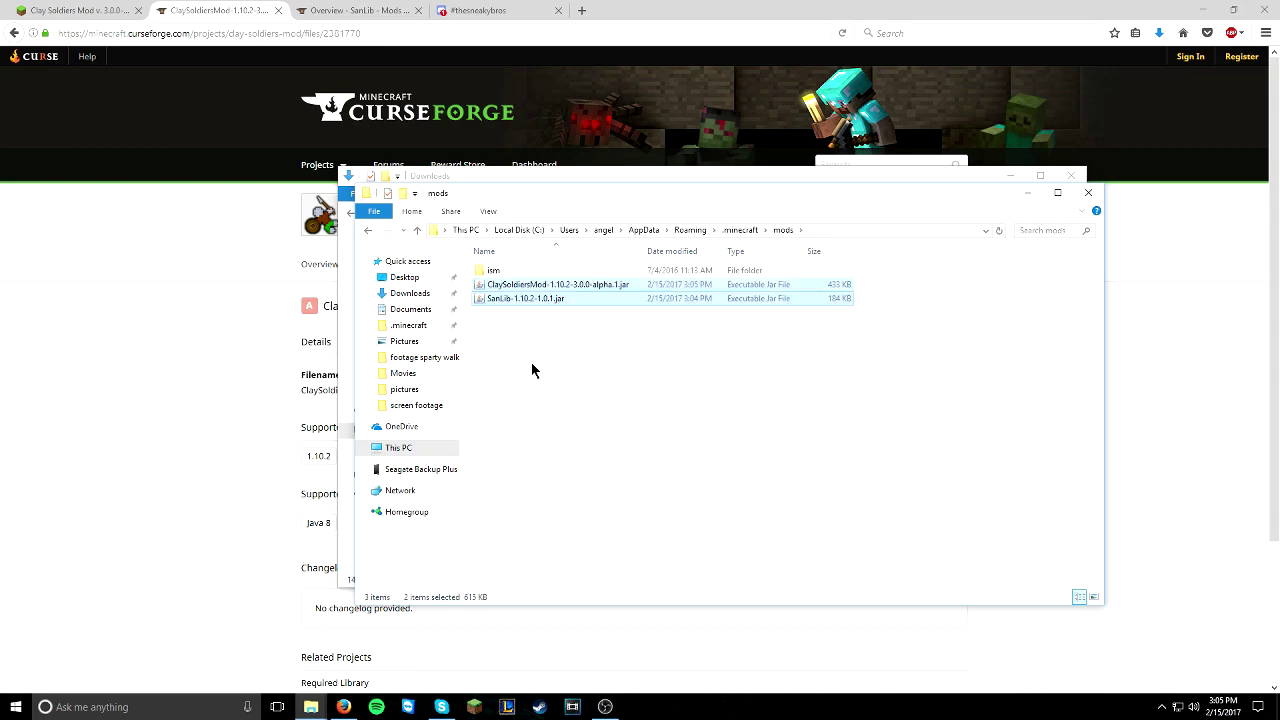
pyautogui.click(532, 364)
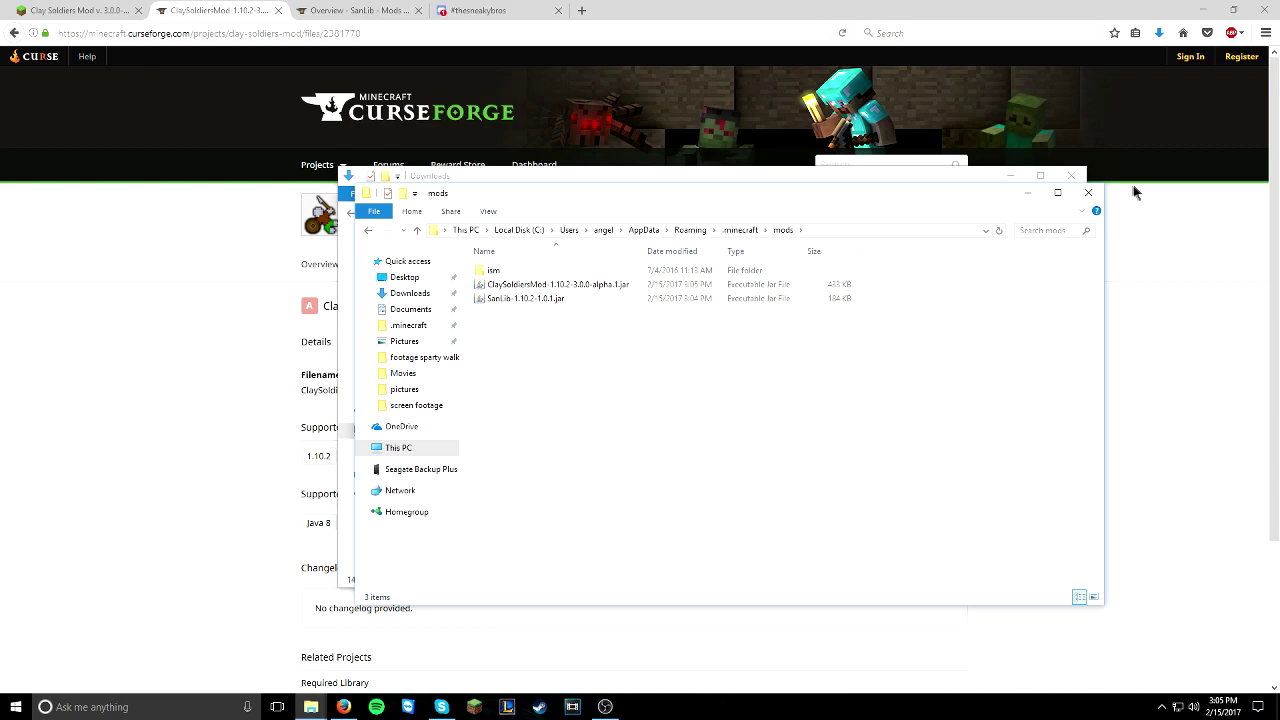
# Close both File Explorer windows, minimize Firefox and open the Minecraft Launcher.
pyautogui.click(1088, 192)
pyautogui.click(1071, 176)
pyautogui.click(1206, 10)
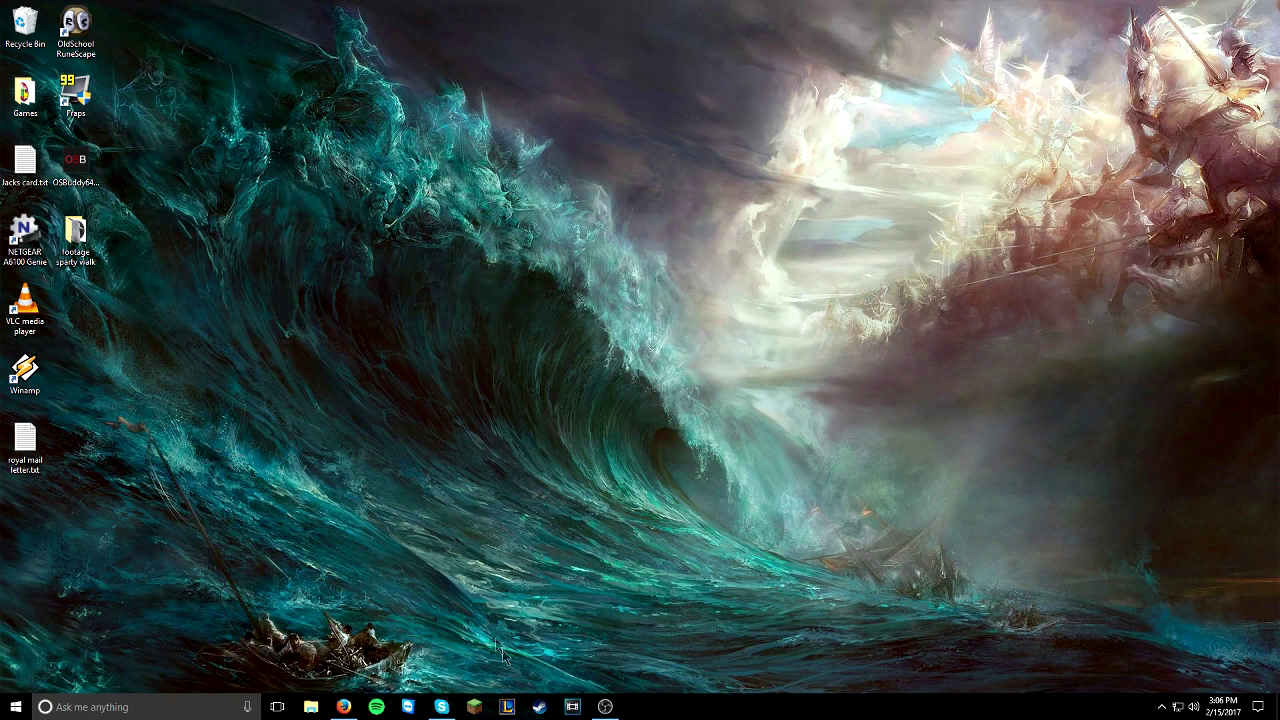
pyautogui.click(475, 707)
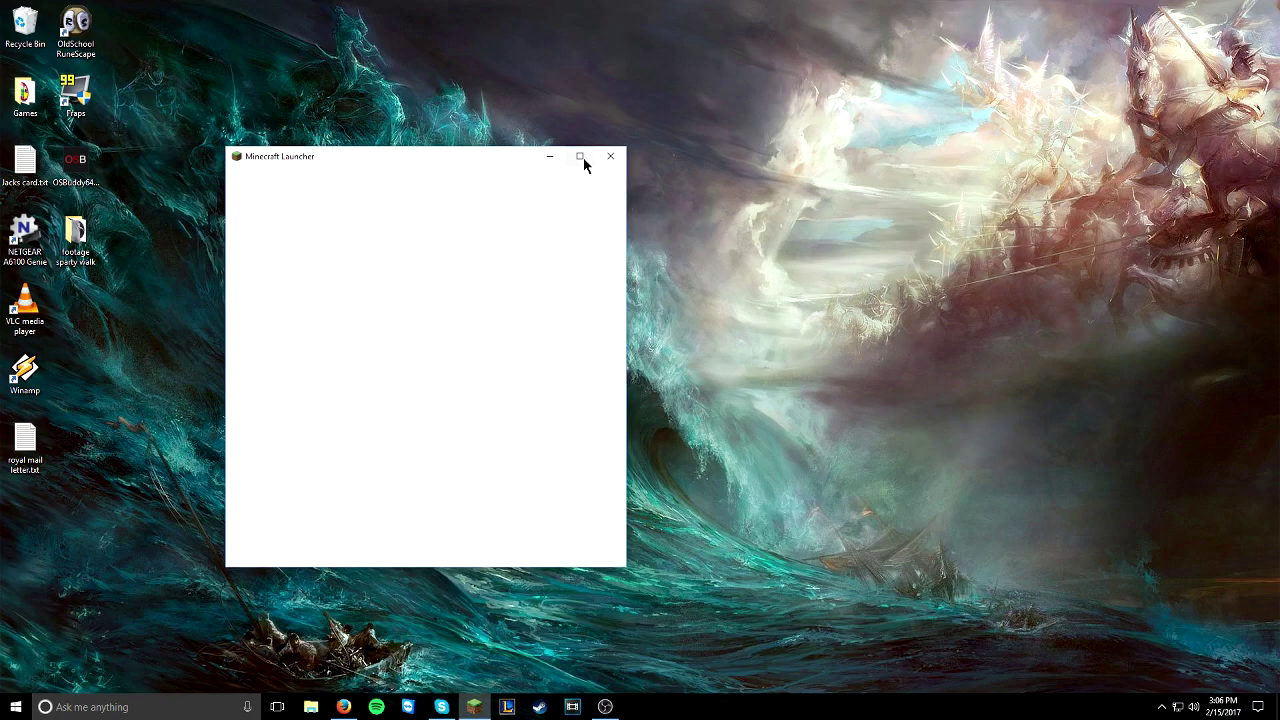
# Maximize the launcher, select the "Clay soldiers mod test" profile with 1.10.2-forge1.10.2-12.18.3.2221, and launch the game.
pyautogui.click(580, 157)
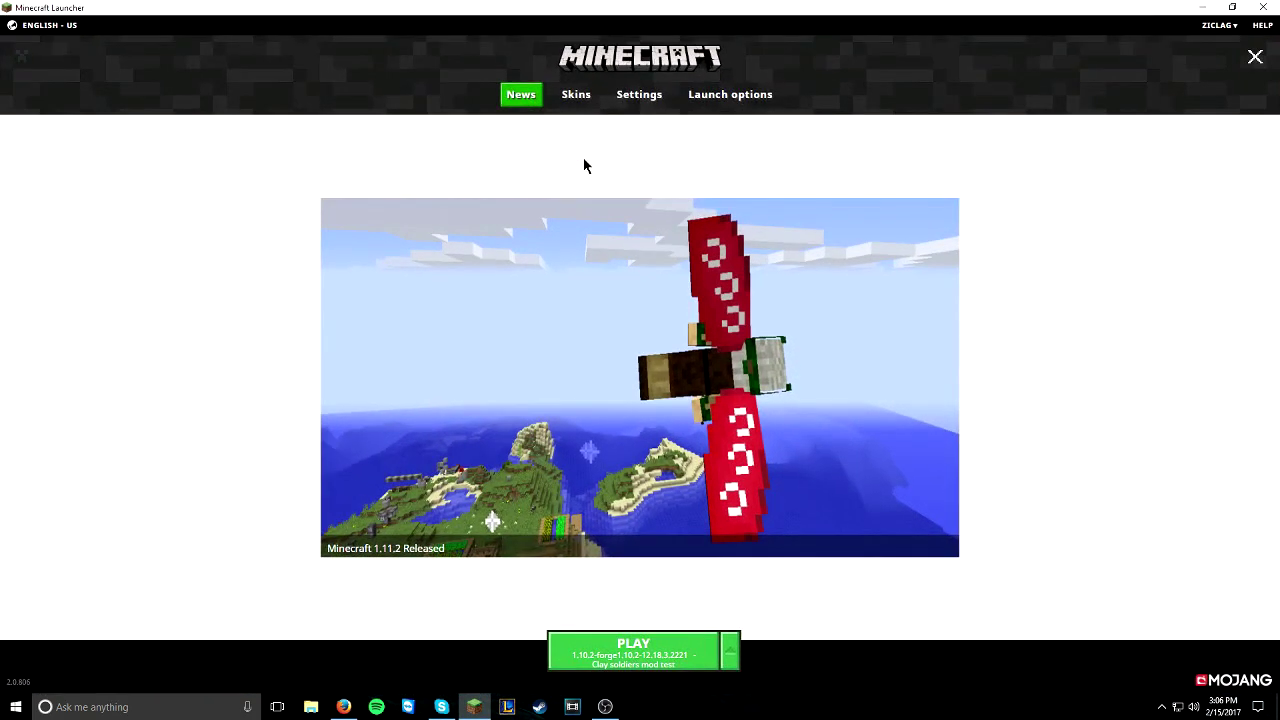
pyautogui.click(730, 650)
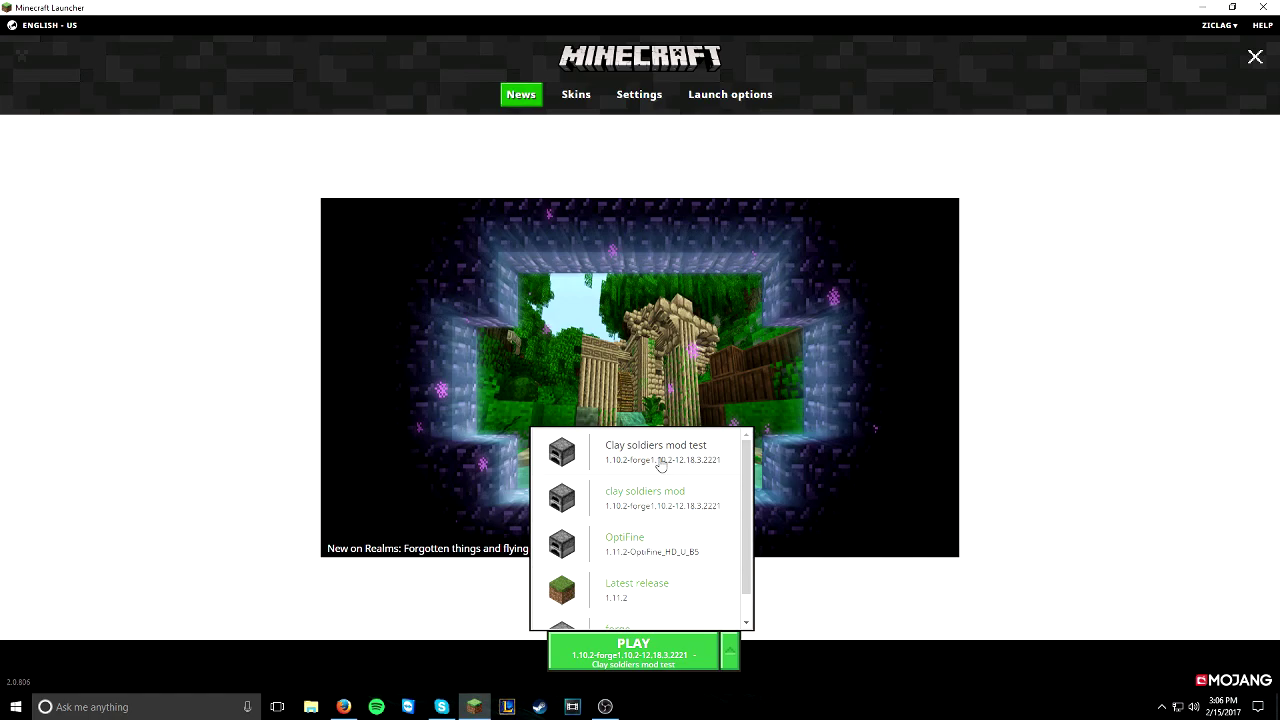
pyautogui.click(660, 463)
pyautogui.click(616, 648)
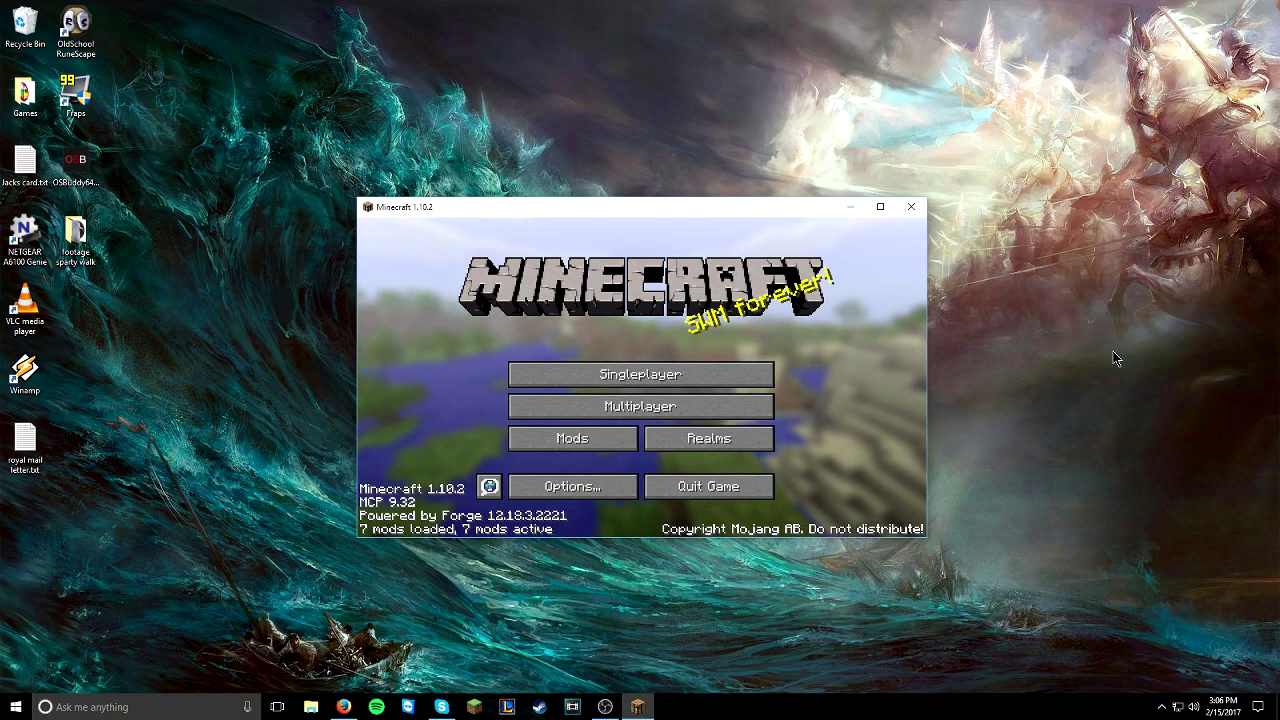
# Check the installed mods list for SanAndreasP's Mod Library and Clay Soldiers Mod, and return to the main menu.
pyautogui.click(550, 440)
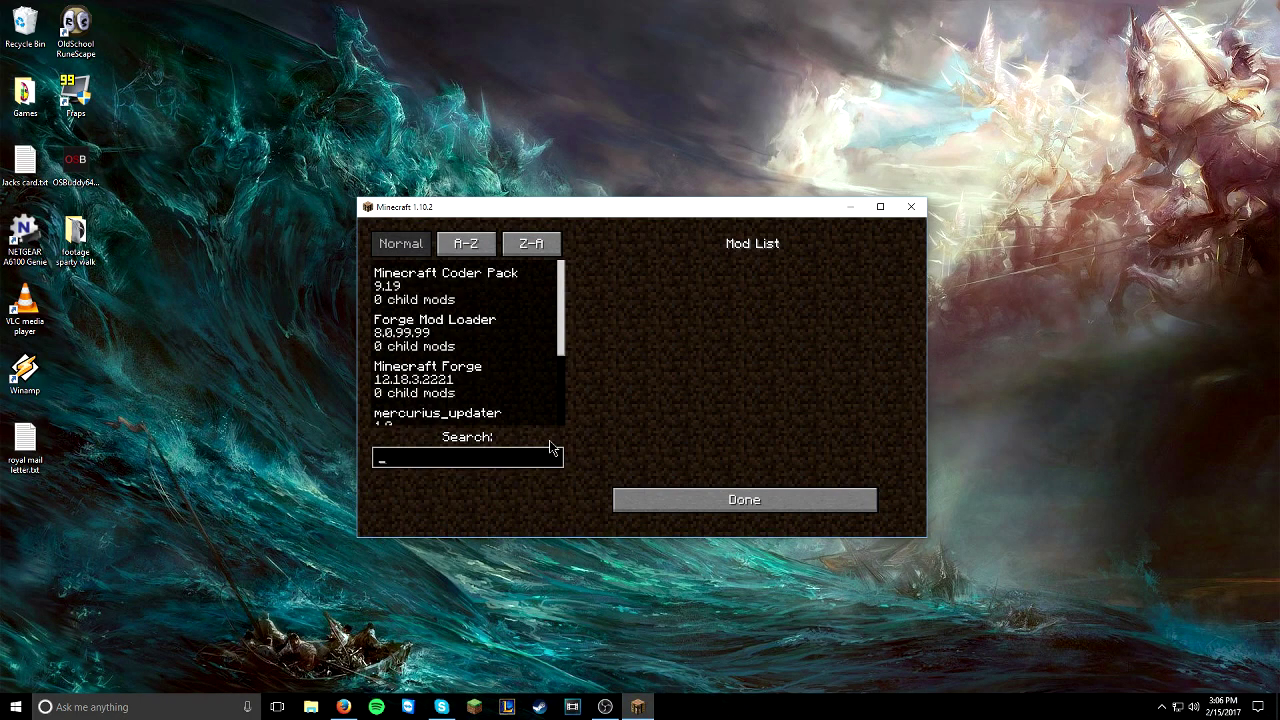
pyautogui.scroll(-3, 508, 418)
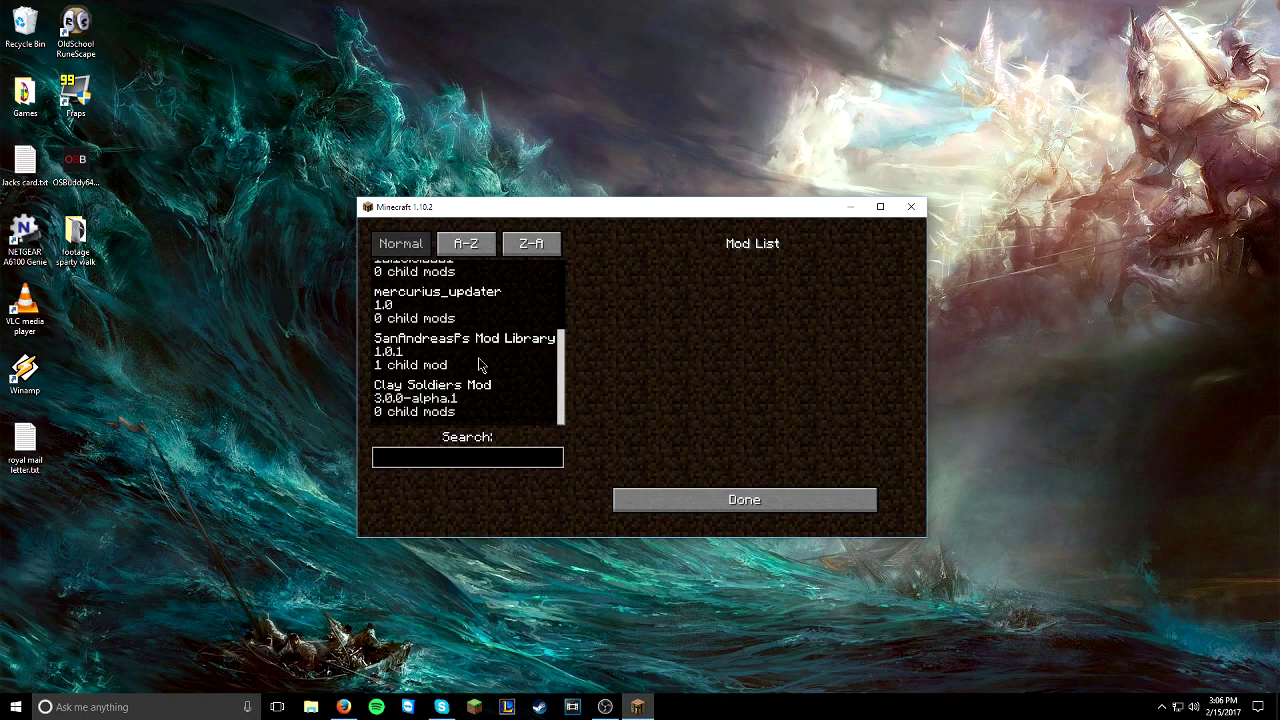
pyautogui.click(745, 499)
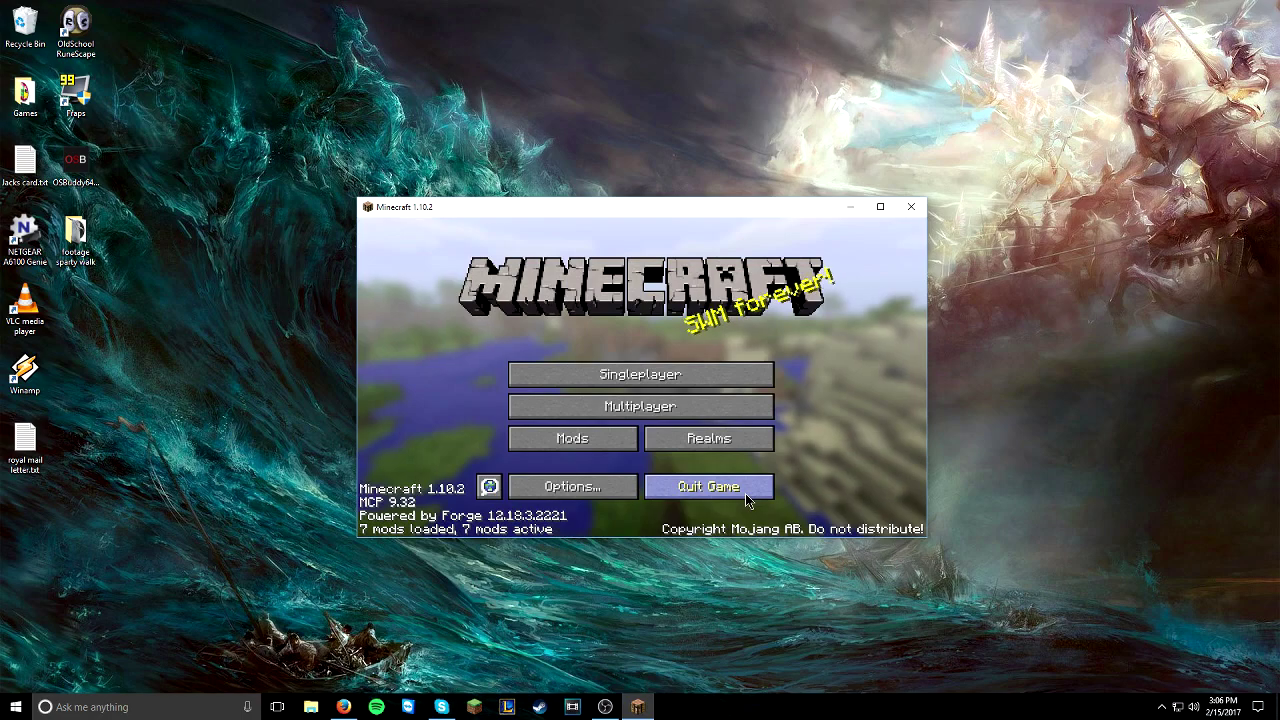
# Load the singleplayer world "clay soldiers test" and switch the game to full screen.
pyautogui.click(660, 374)
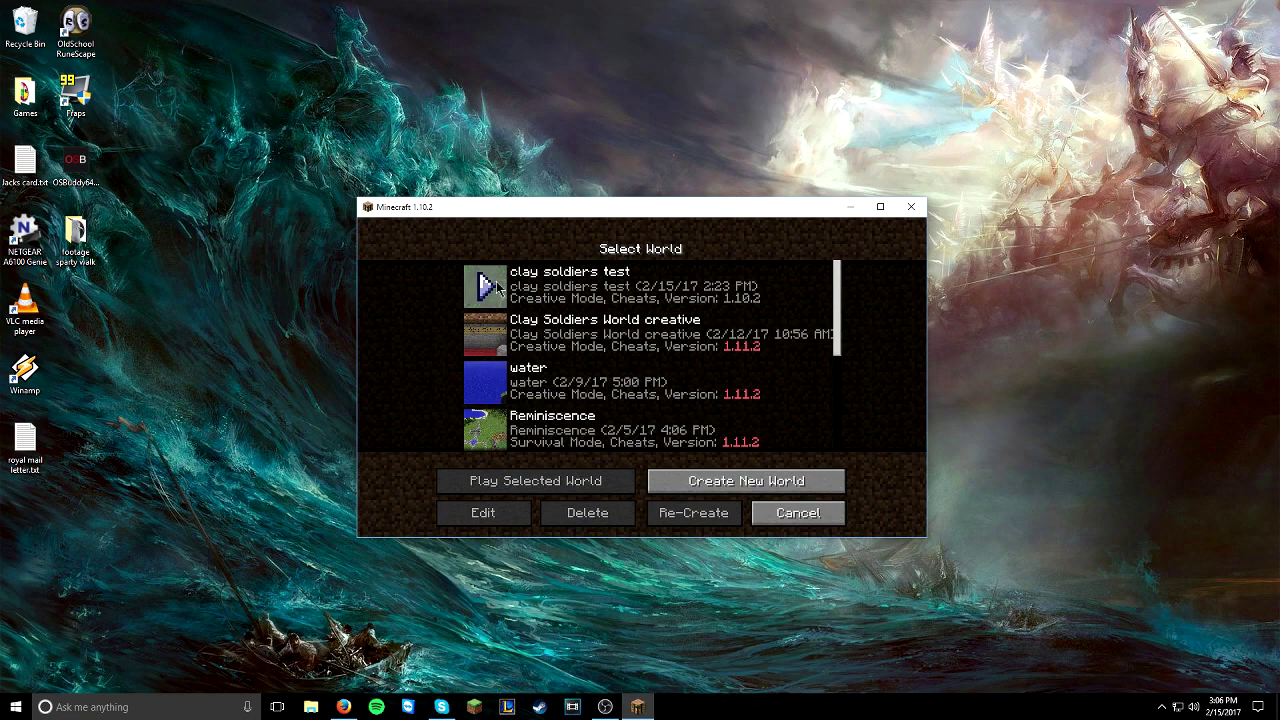
pyautogui.click(493, 291)
pyautogui.press('F11')
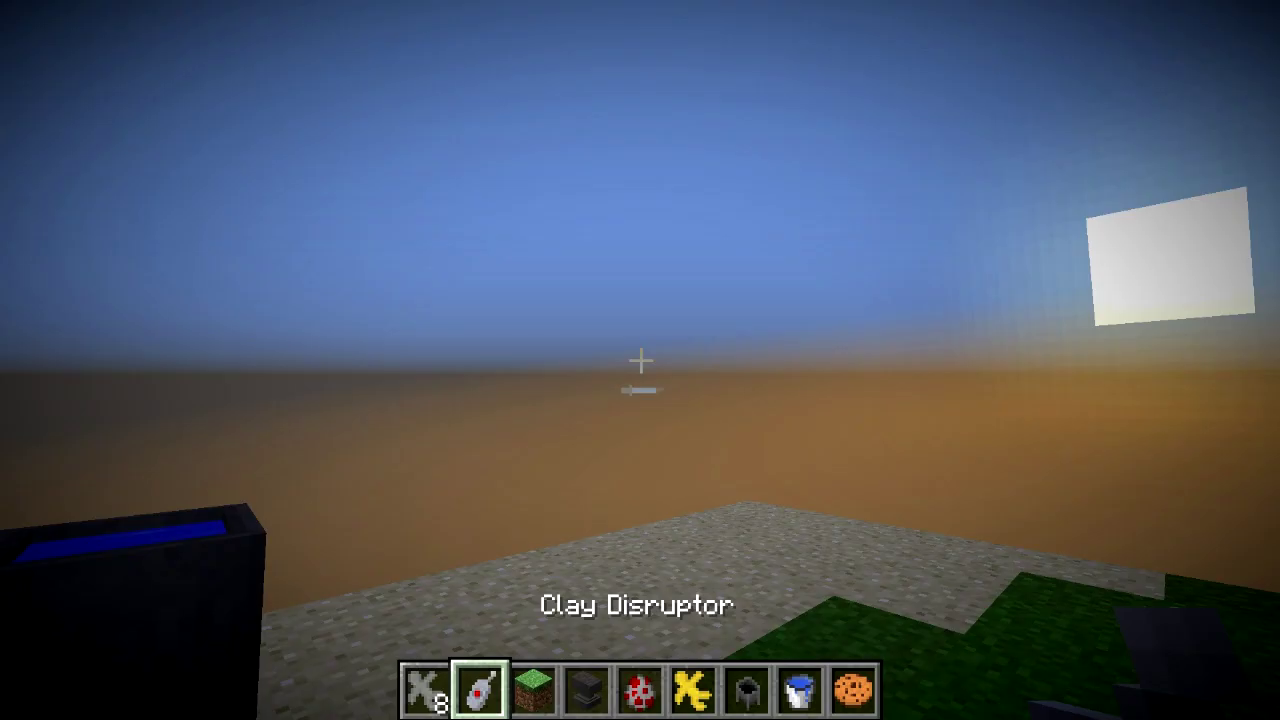
# Place the stack of eight Clay Soldiers on the ground near the cauldron, and the golden doll beside them.
pyautogui.scroll(1, 640, 360)
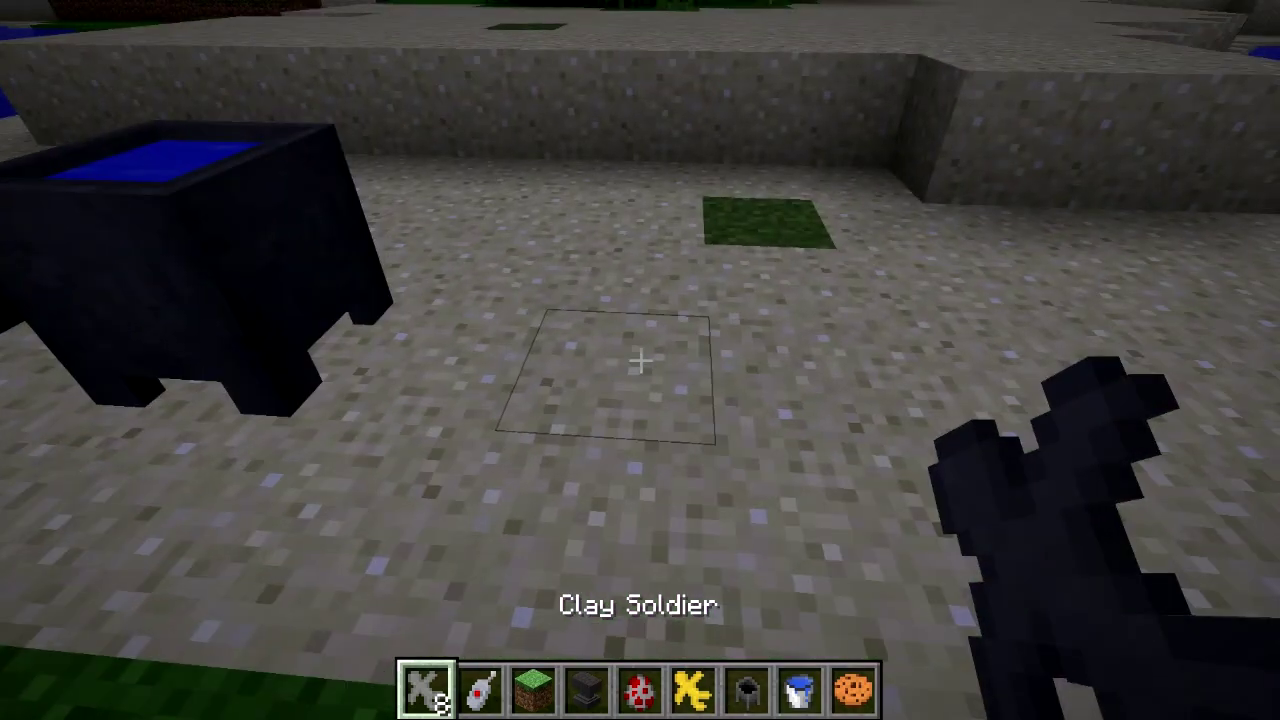
pyautogui.rightClick(640, 360)
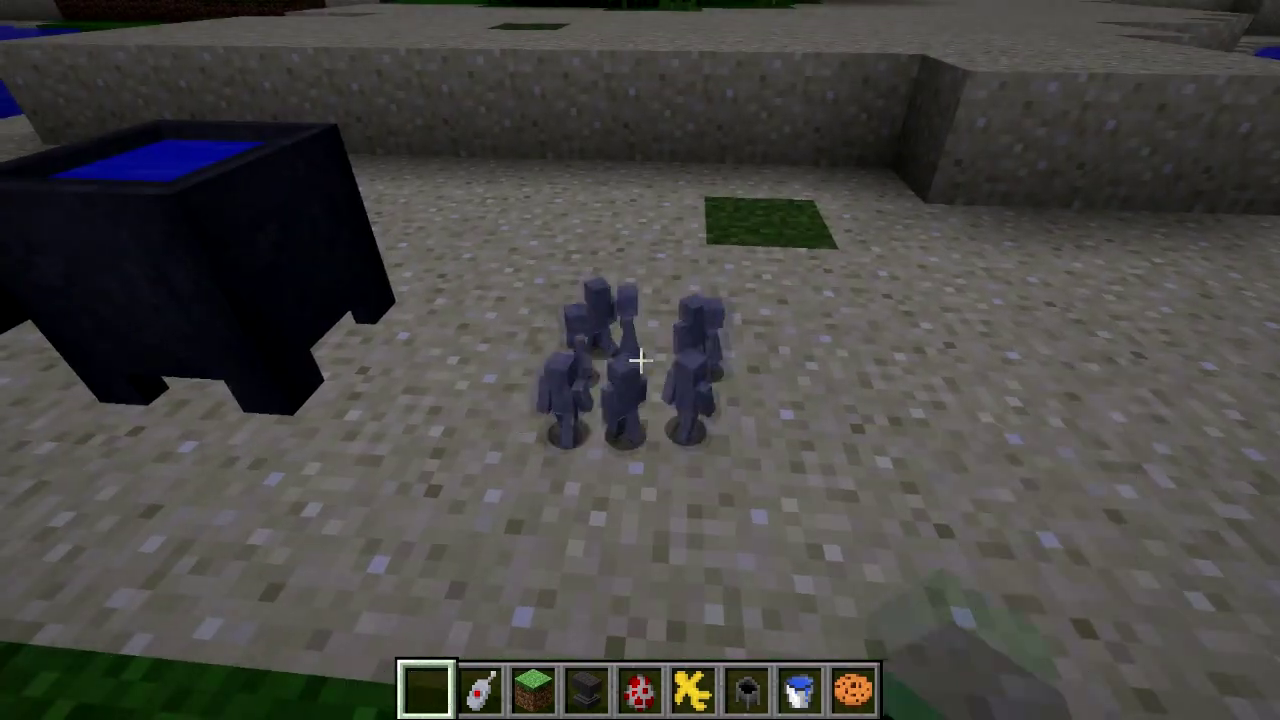
pyautogui.scroll(-1, 640, 360)
pyautogui.scroll(-4, 640, 360)
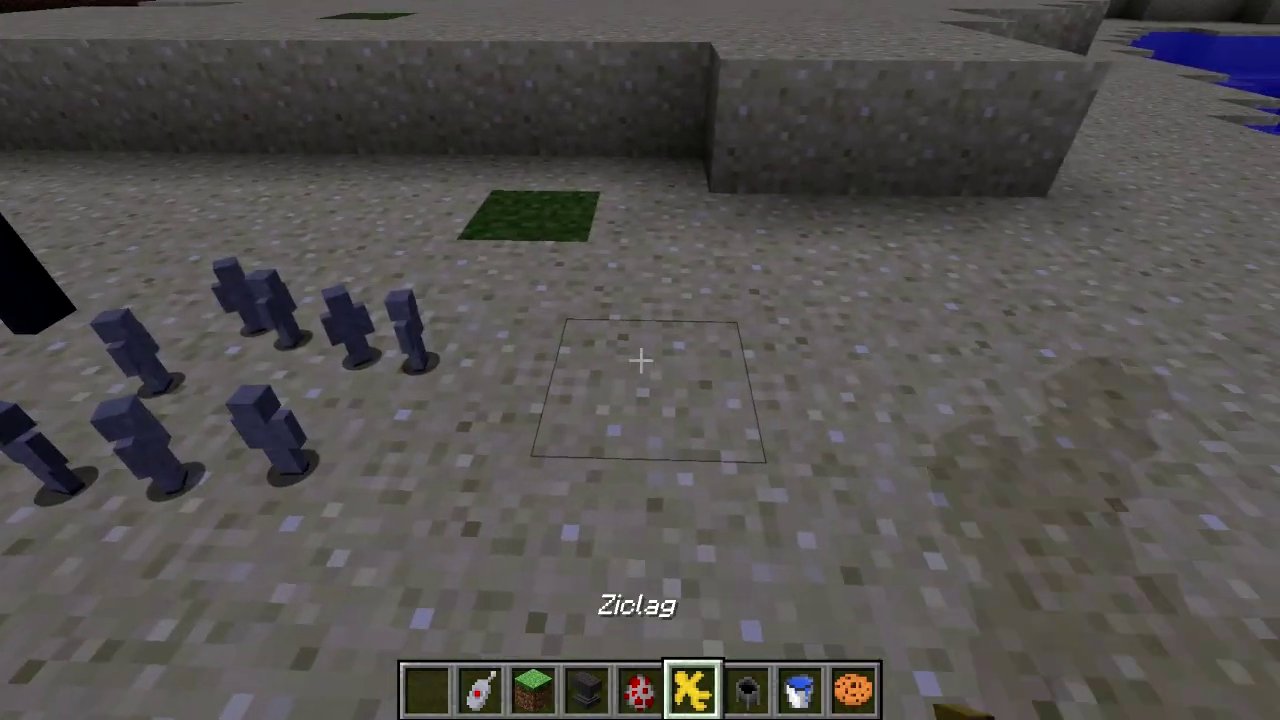
pyautogui.rightClick(640, 360)
# Move around the shore to watch the clay soldiers and golden figure from several sides, ending with the game interface shown.
pyautogui.press('s')
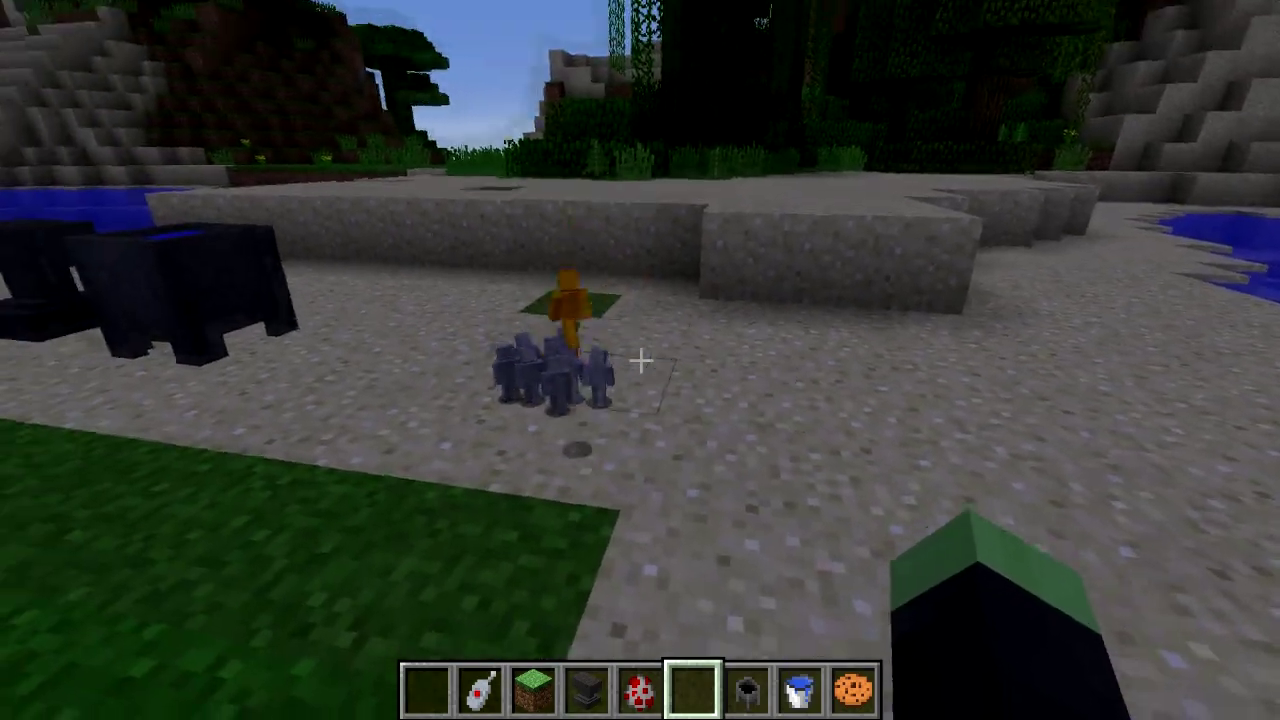
pyautogui.press('s')
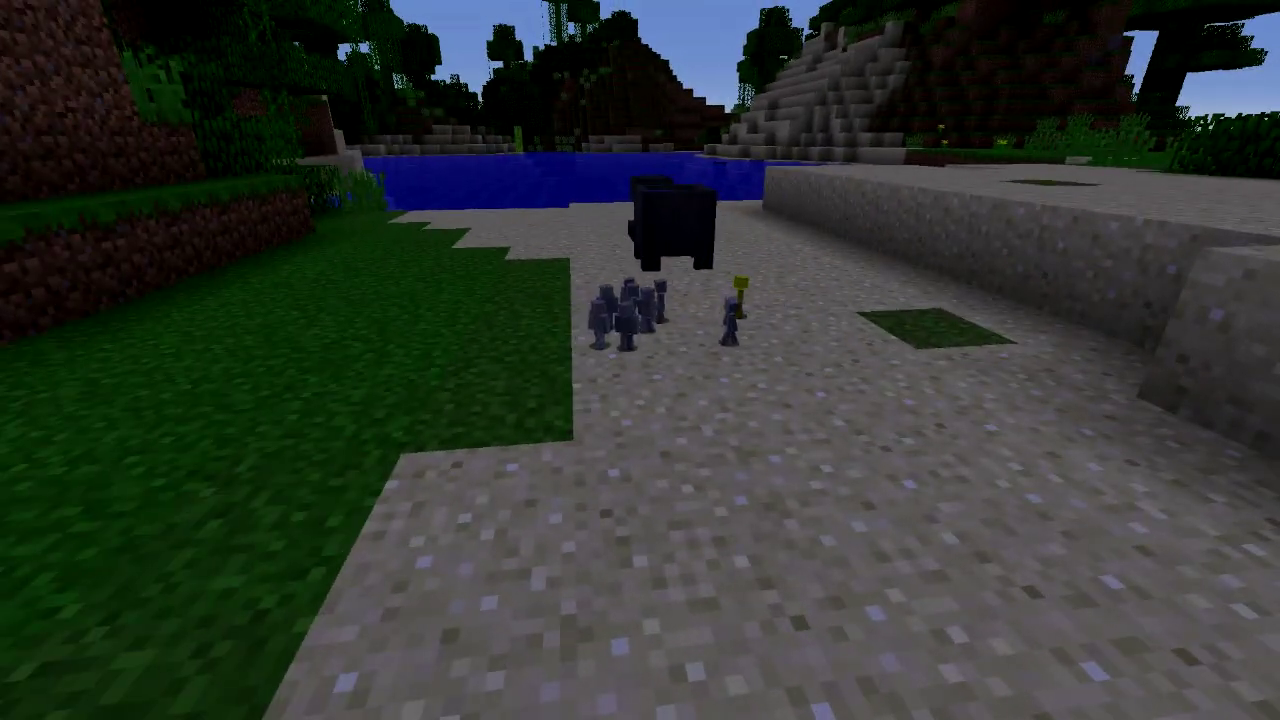
pyautogui.press('w')
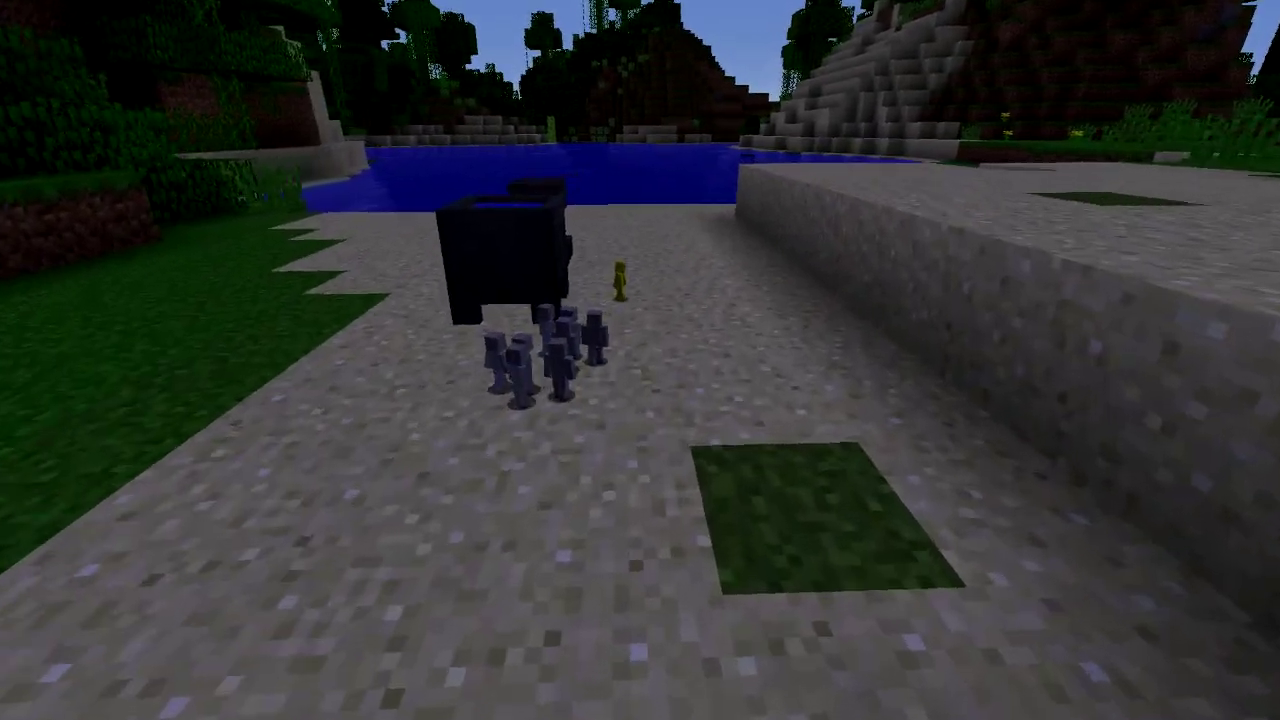
pyautogui.press('d')
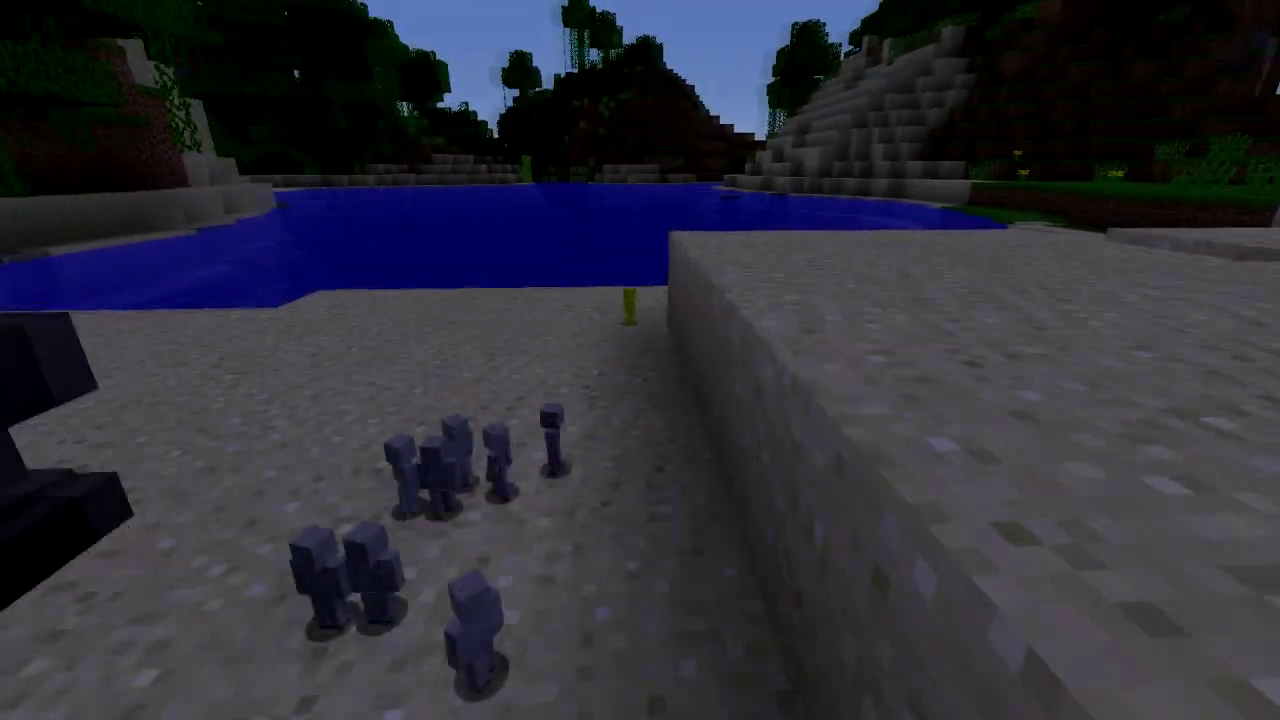
pyautogui.press('s')
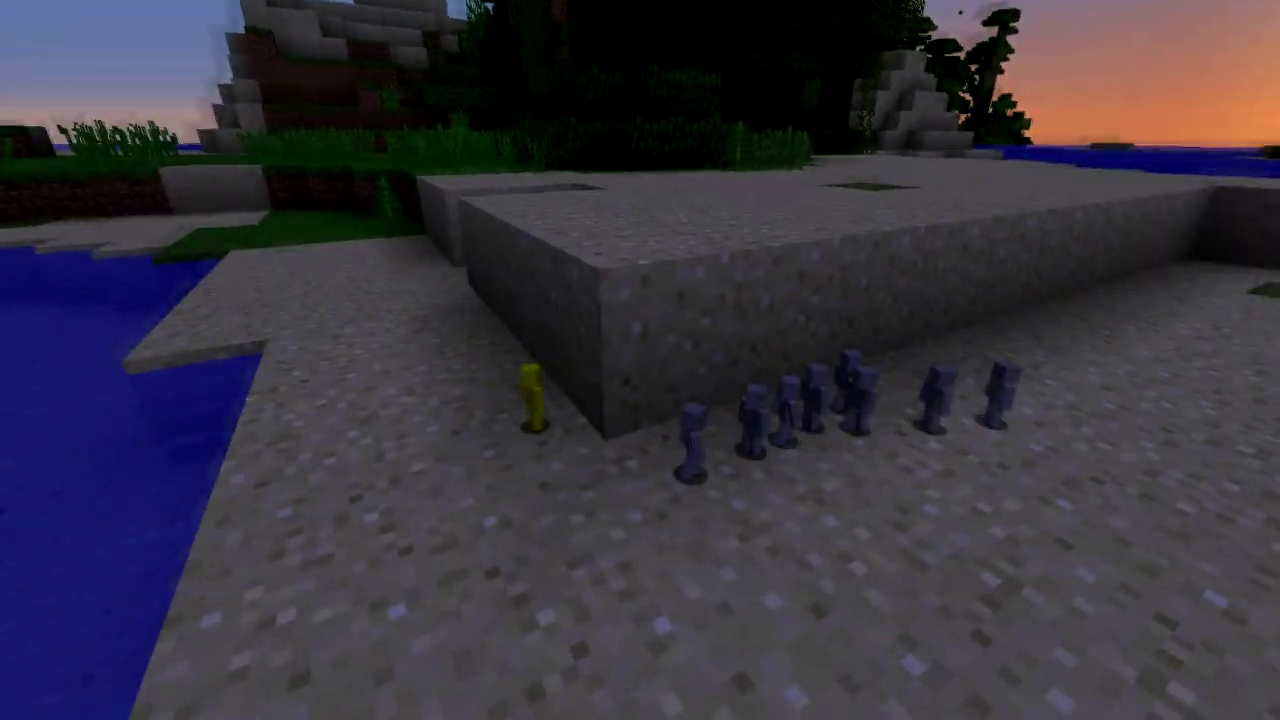
pyautogui.press('w')
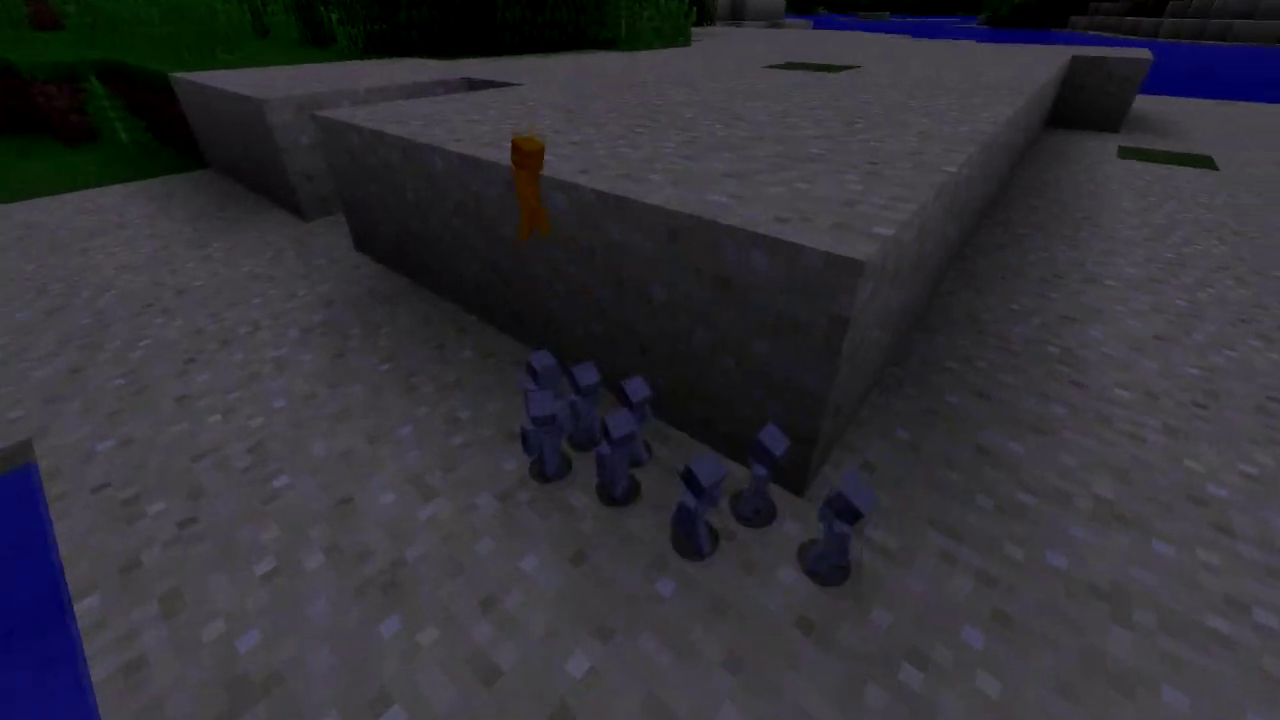
pyautogui.press('F1')
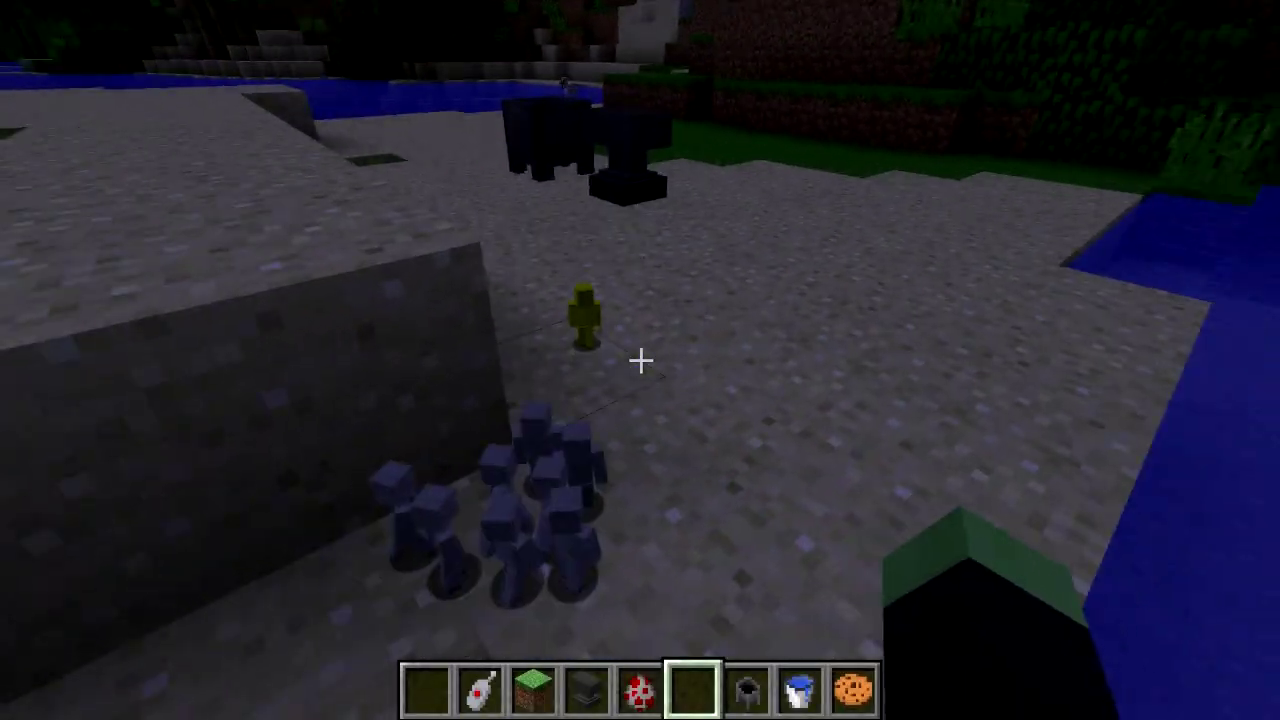